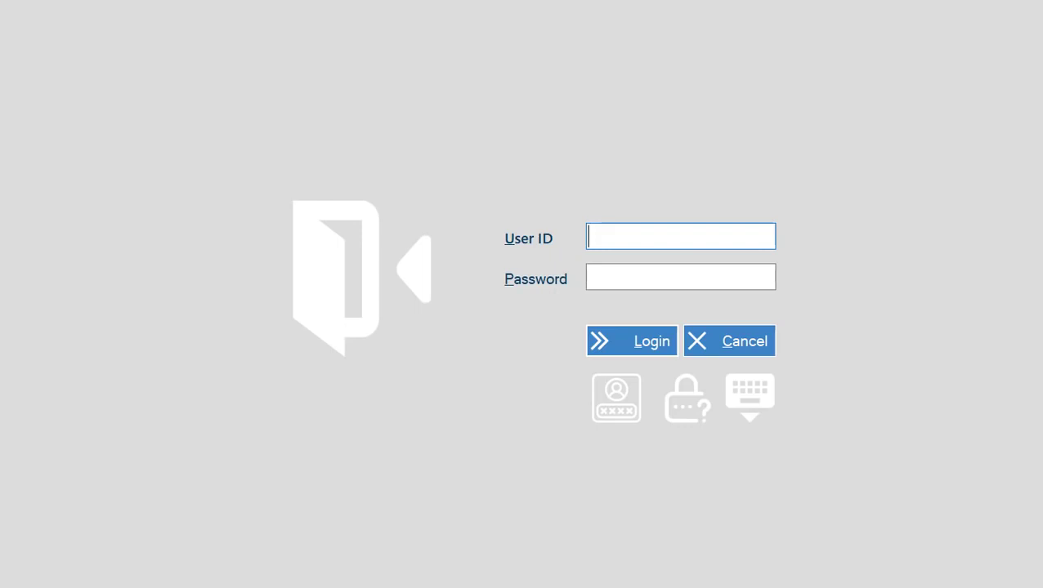
# Step: Log in with user ID admin and the administrator password
pyautogui.write('admin')
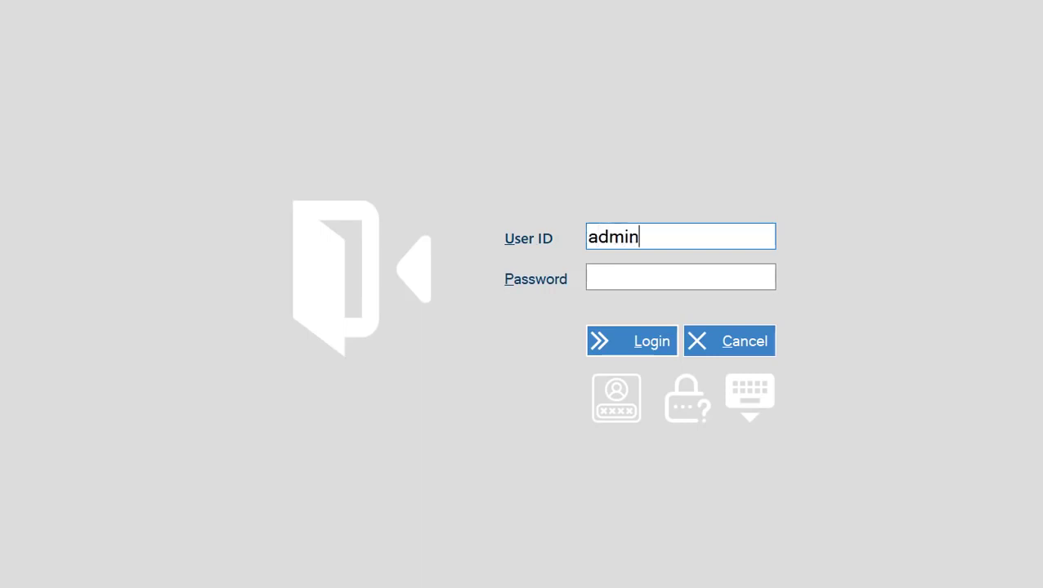
pyautogui.click(588, 276)
pyautogui.write('admin')
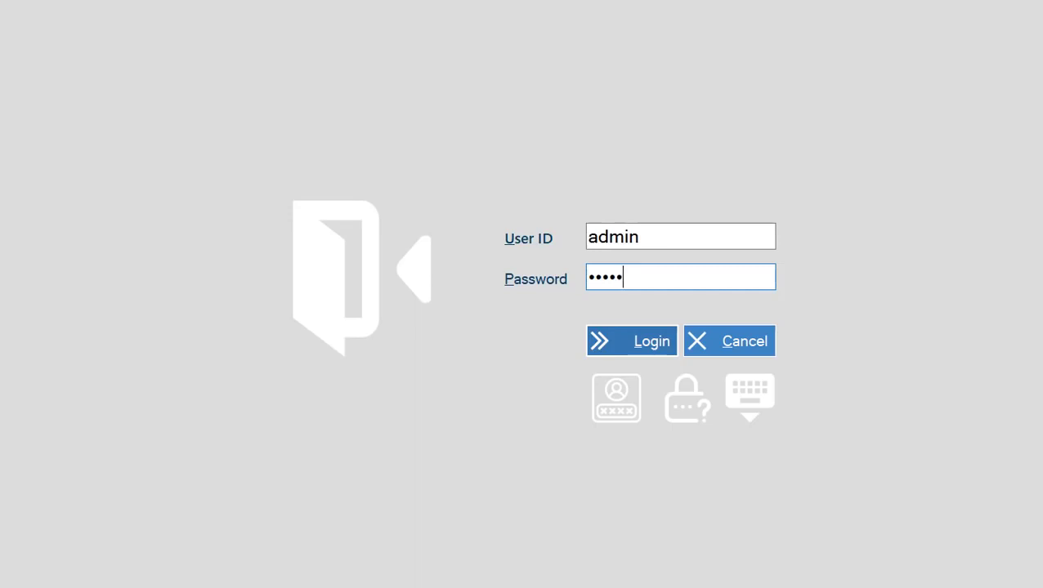
pyautogui.press('Return')
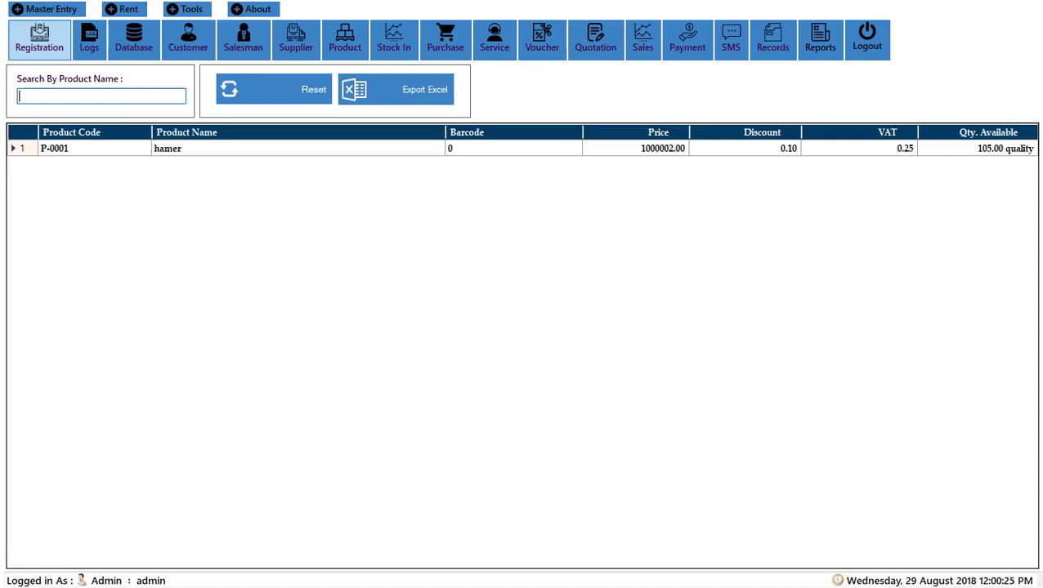
# Step: Open the List of Registered Users form from the Registration toolbar button
pyautogui.click(39, 38)
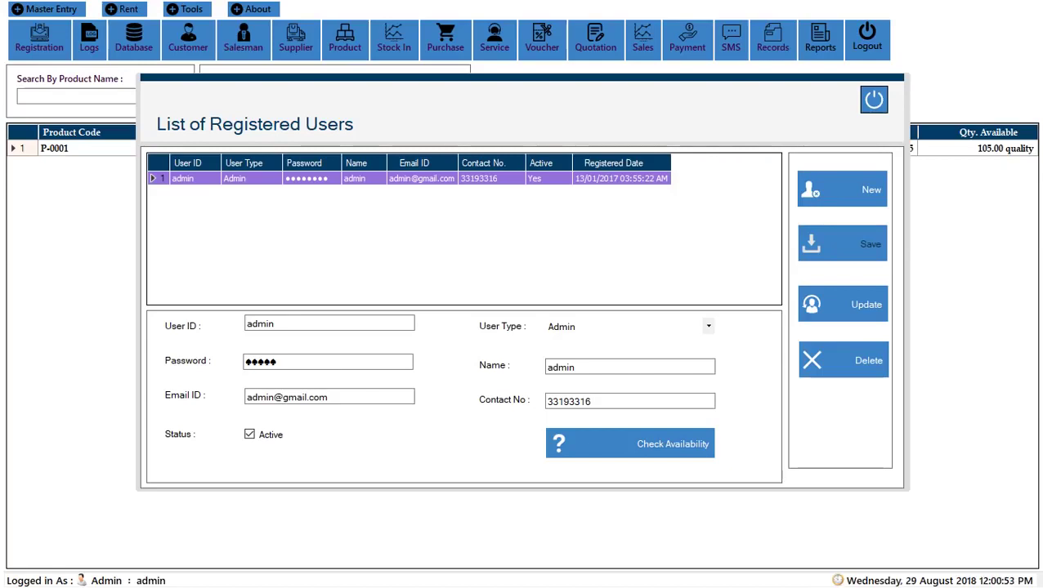
# Step: Switch the admin record's User Type to Sales Person, then to Inventory Manager
pyautogui.click(327, 324)
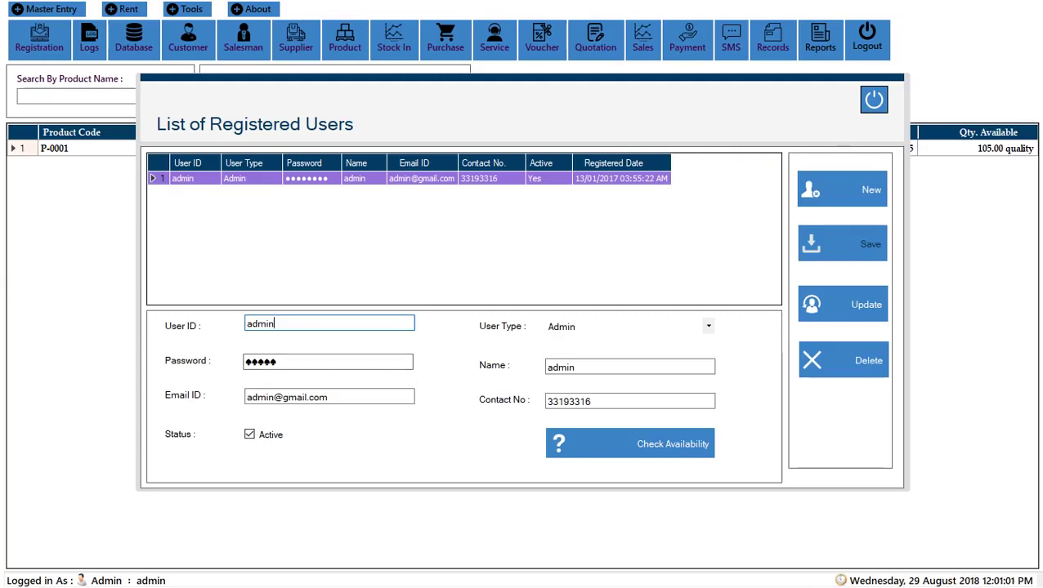
pyautogui.click(707, 326)
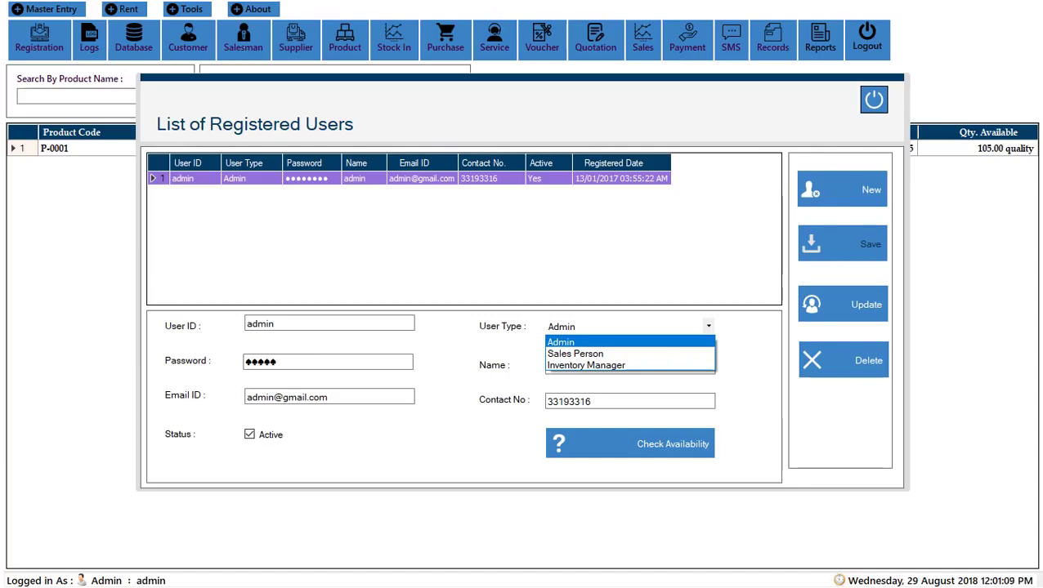
pyautogui.press('Down')
pyautogui.press('Return')
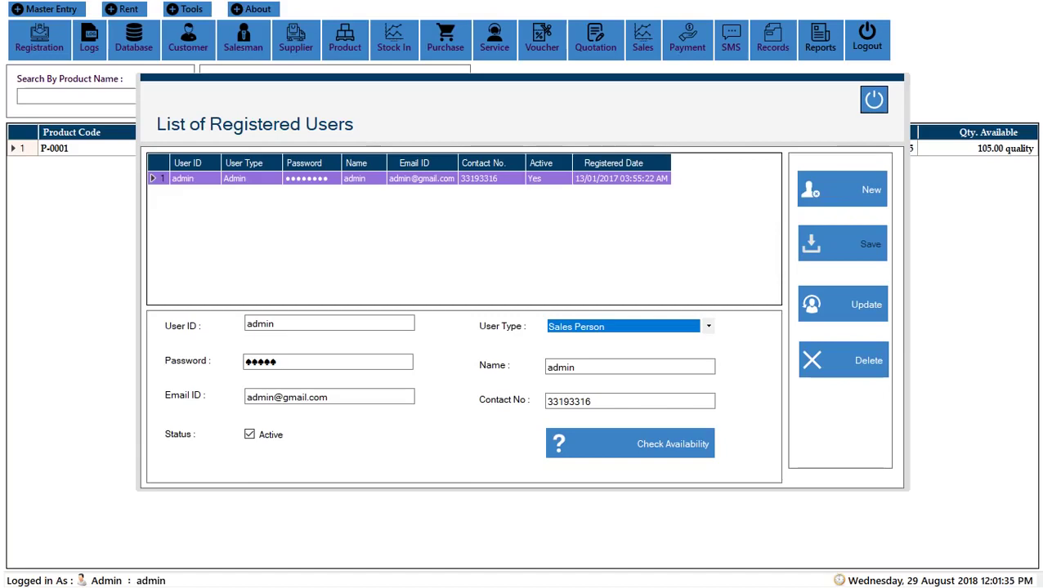
pyautogui.hotkey('alt', 'Down')
pyautogui.press('Down')
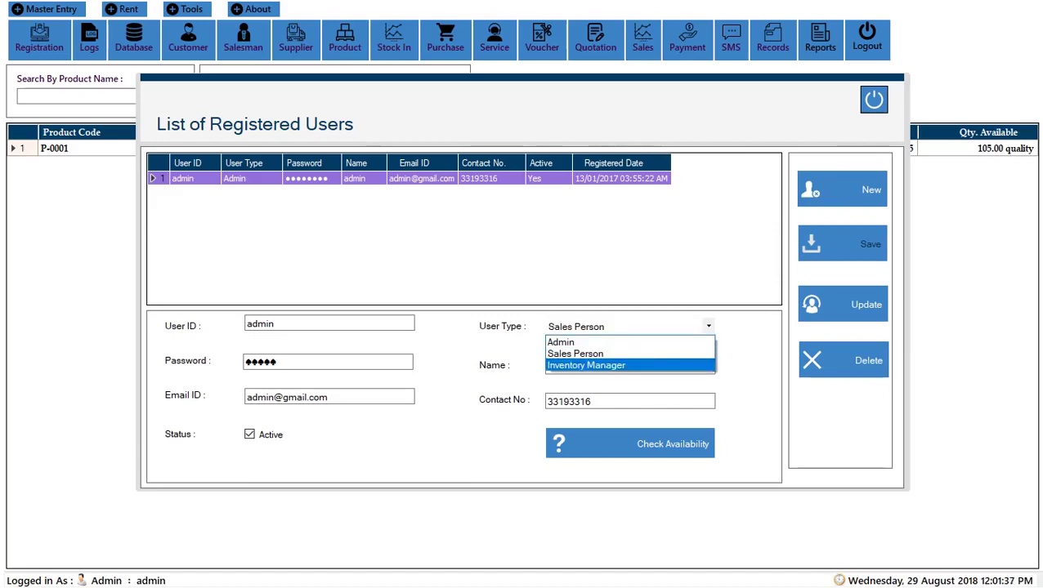
pyautogui.press('Return')
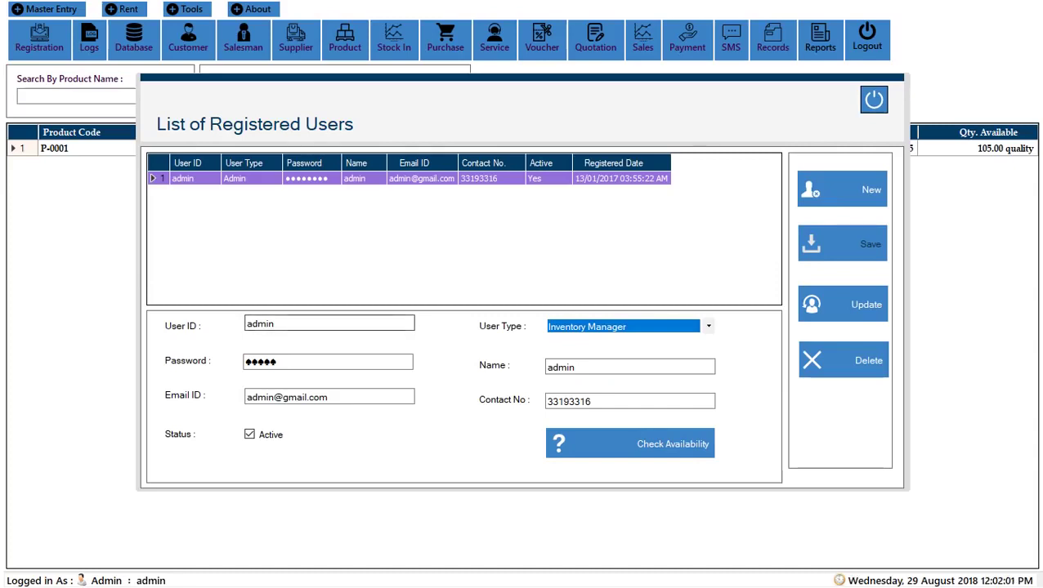
pyautogui.click(329, 324)
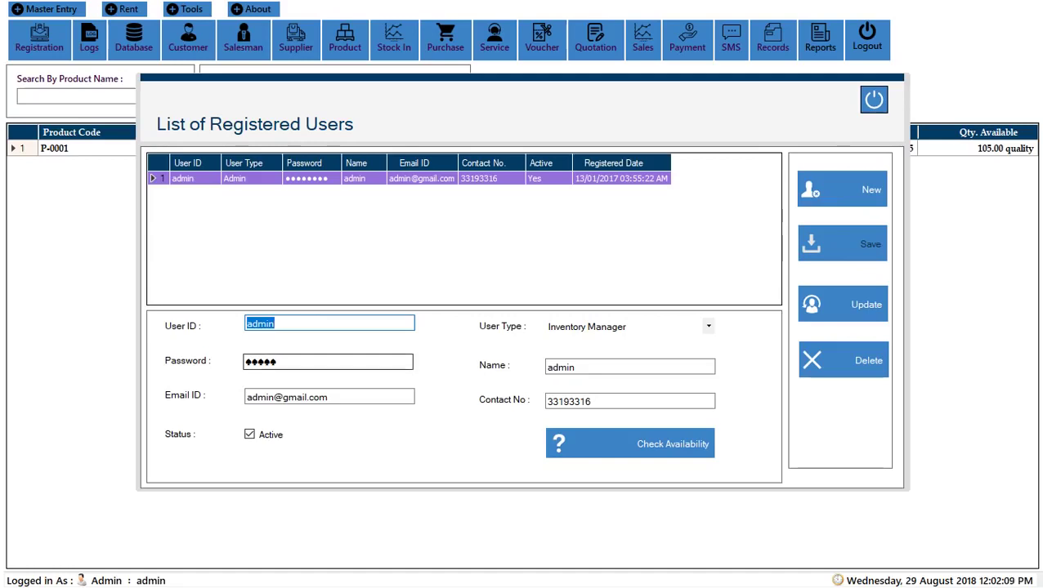
# Step: Set the User Type back to Admin
pyautogui.press('Tab')
pyautogui.press('Tab')
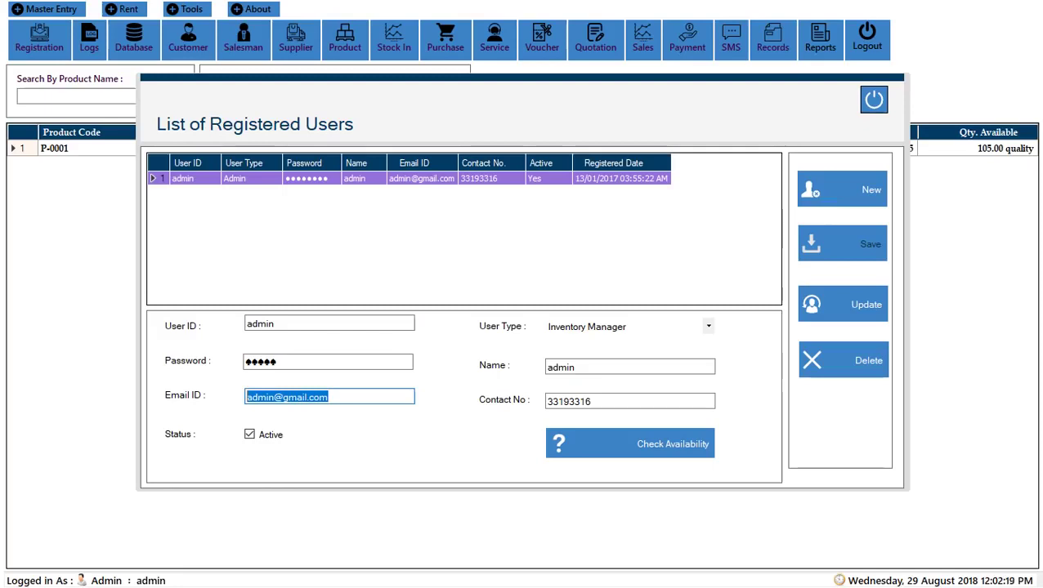
pyautogui.click(626, 326)
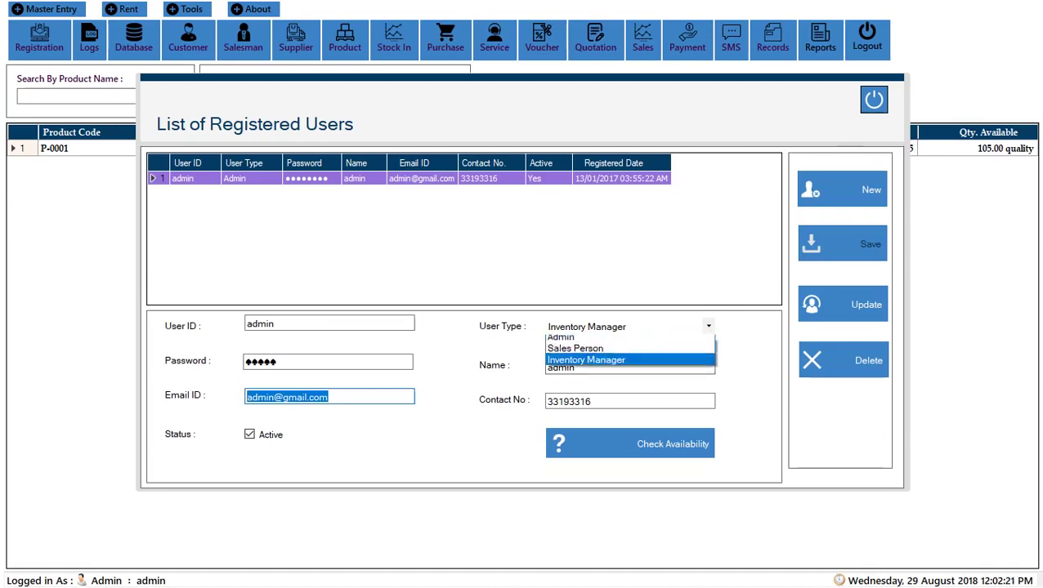
pyautogui.press('Return')
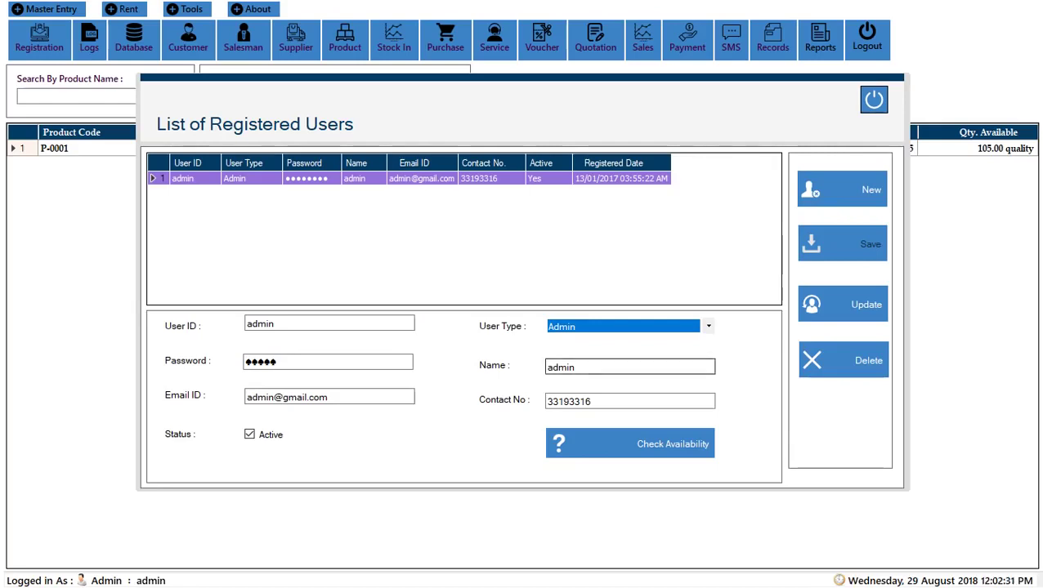
# Step: Go over the Name and Contact No fields, then untick Active
pyautogui.press('Tab')
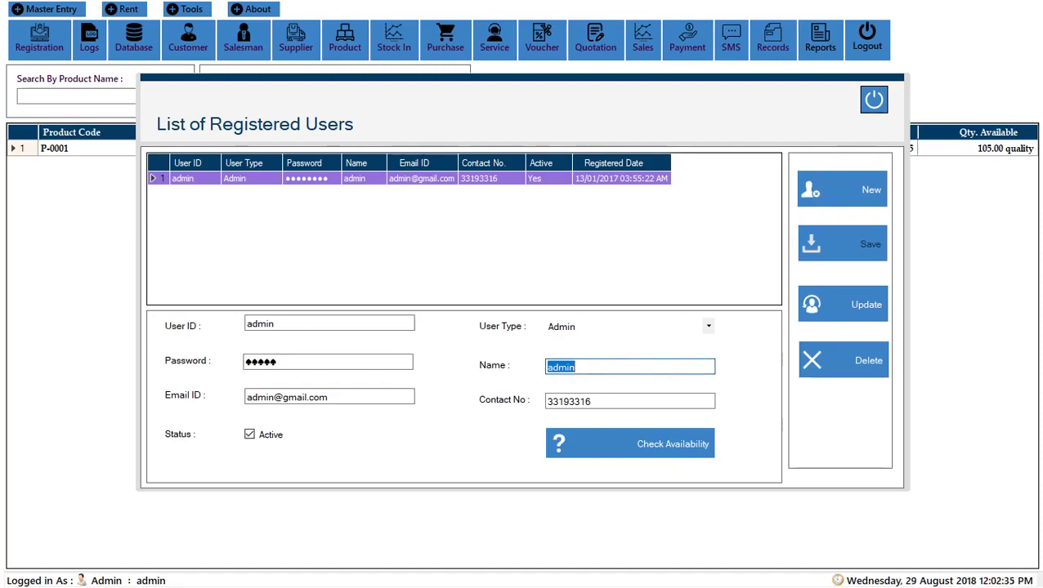
pyautogui.click(572, 367)
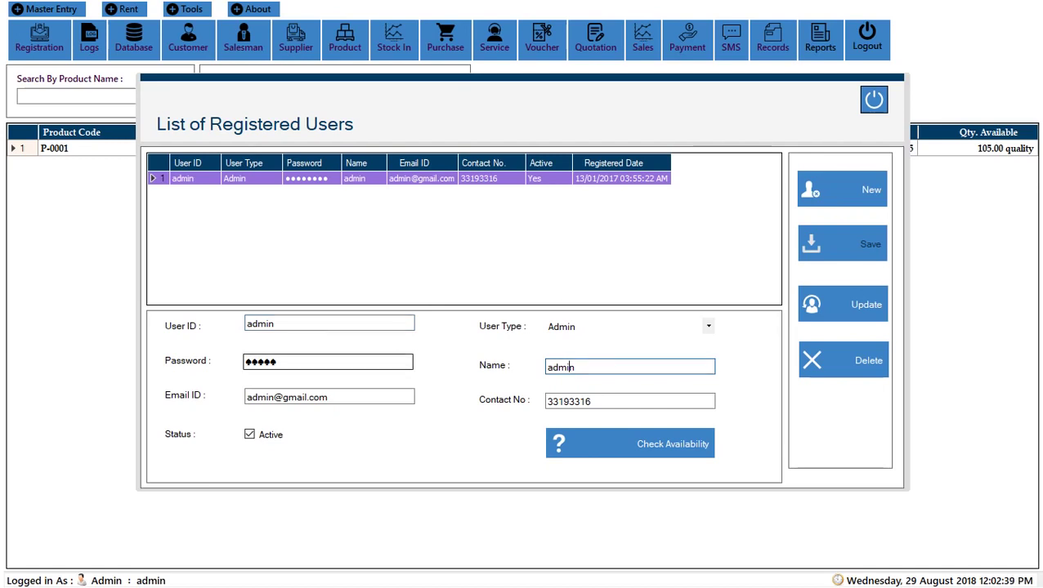
pyautogui.press('Tab')
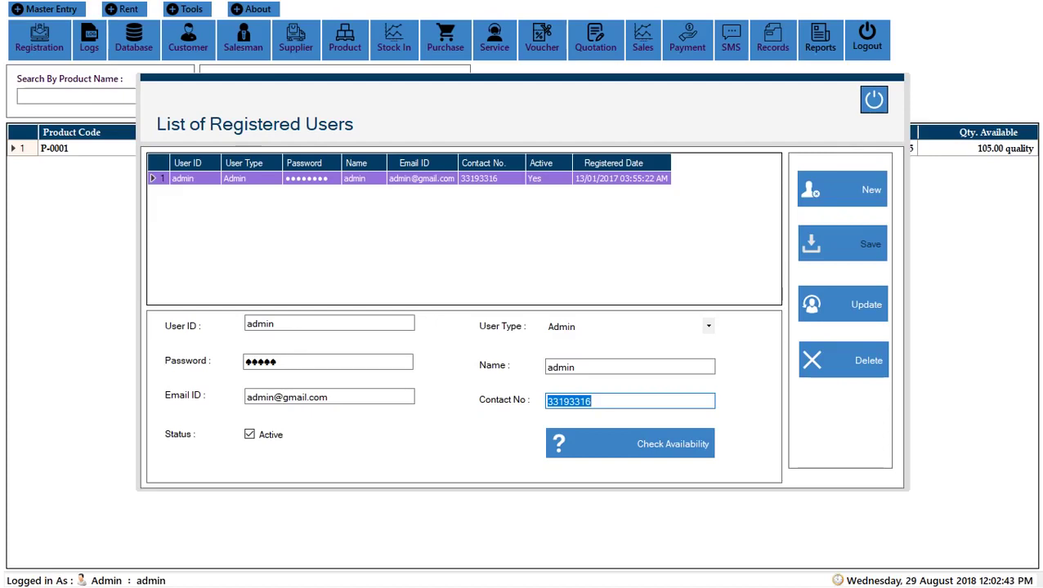
pyautogui.click(590, 401)
pyautogui.hotkey('ctrl', 'a')
pyautogui.click(591, 401)
pyautogui.hotkey('ctrl', 'a')
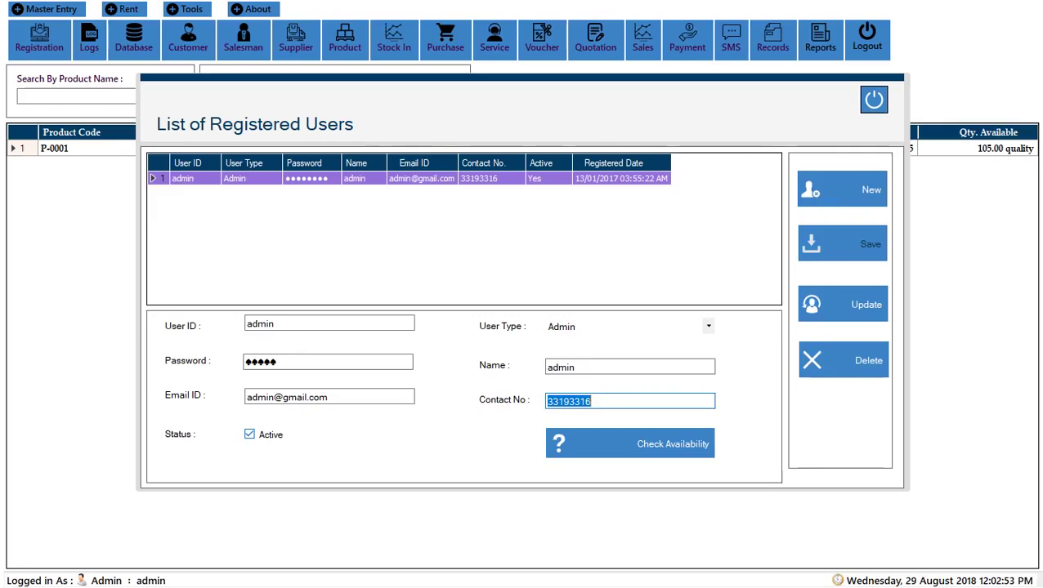
pyautogui.click(590, 401)
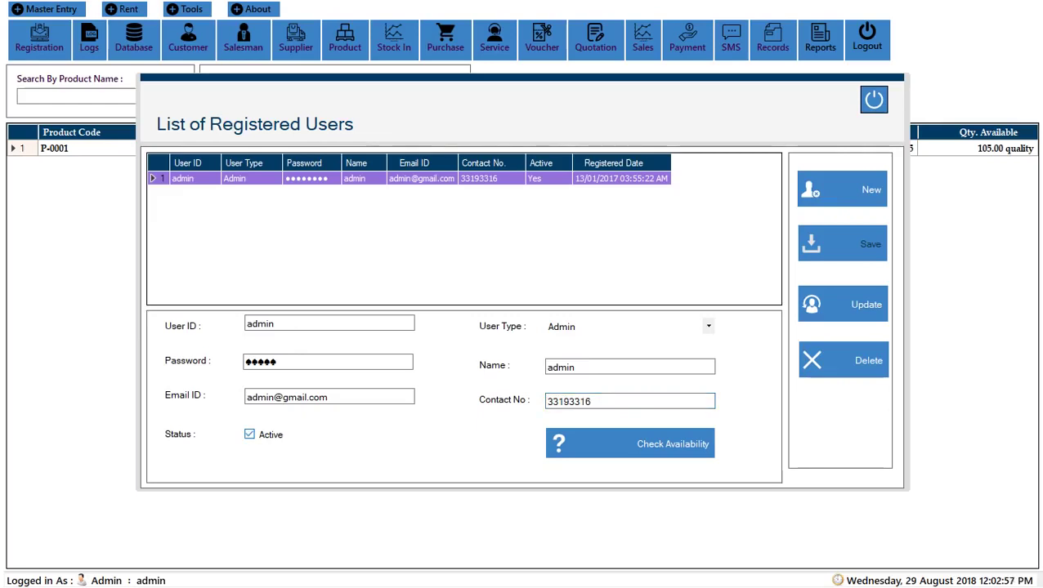
pyautogui.click(249, 434)
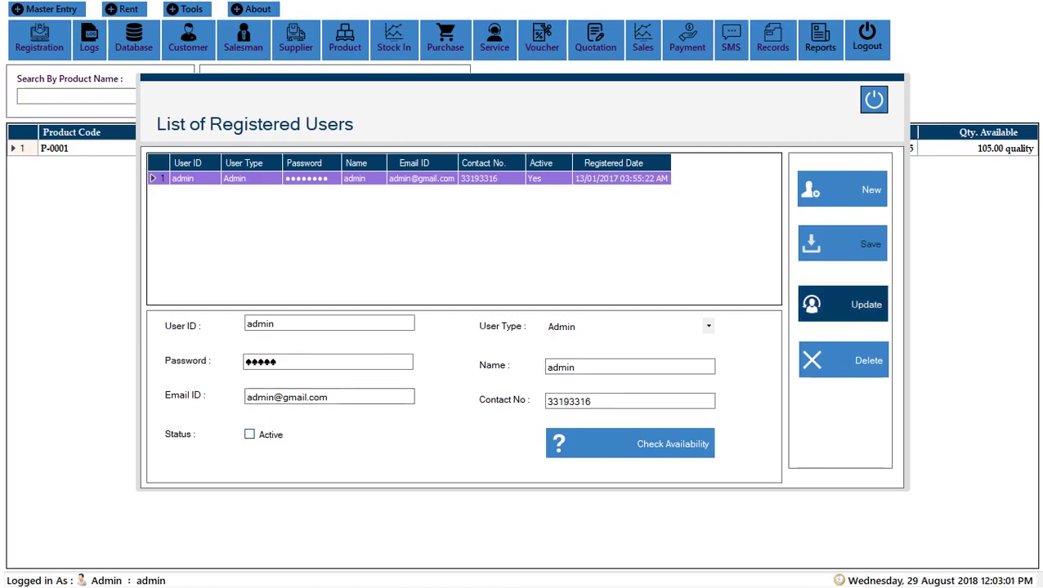
# Step: Re-tick Active and clear the form with New for a fresh user entry
pyautogui.click(249, 433)
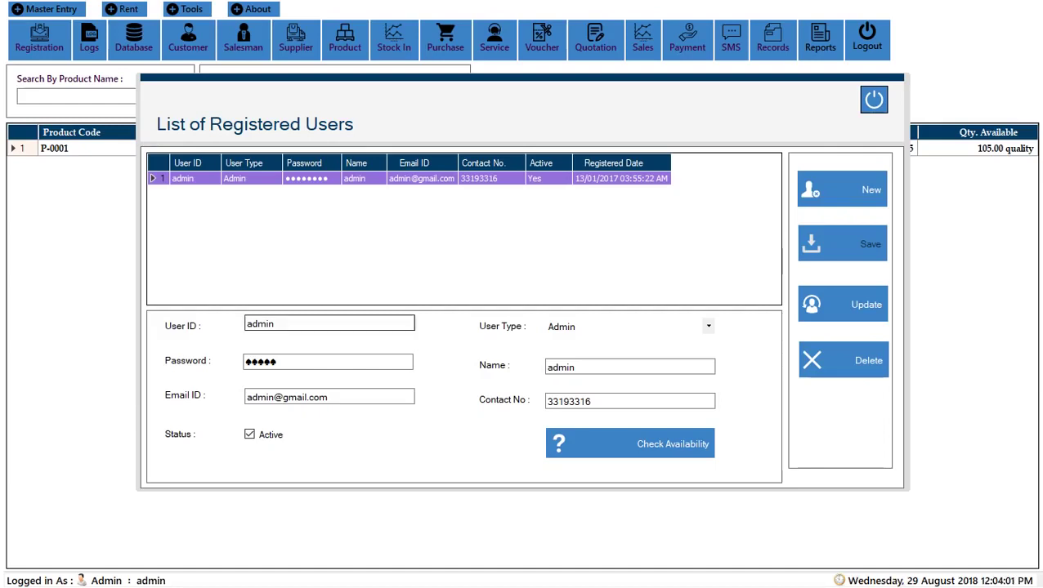
pyautogui.click(841, 189)
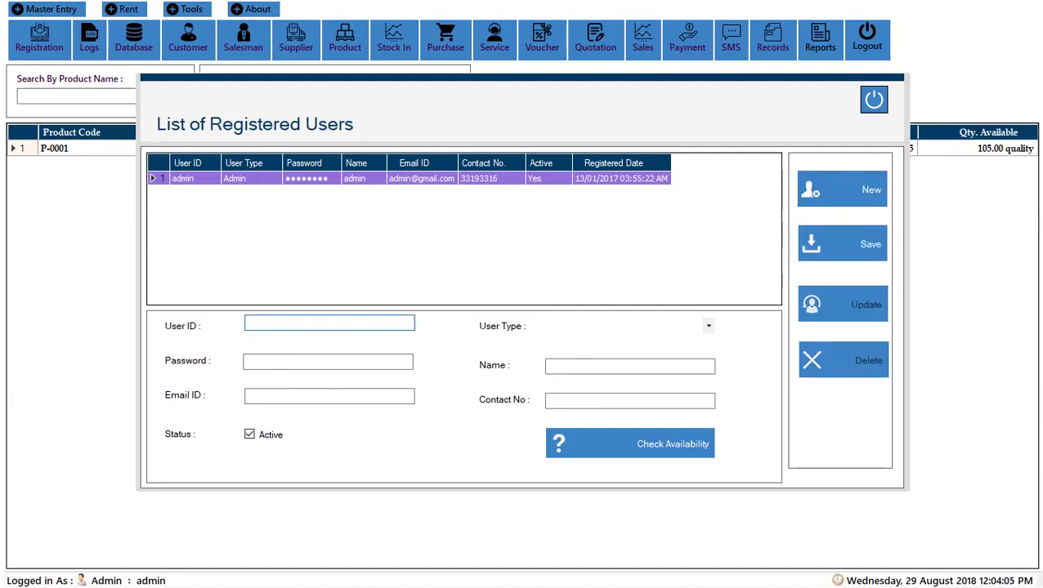
pyautogui.click(328, 361)
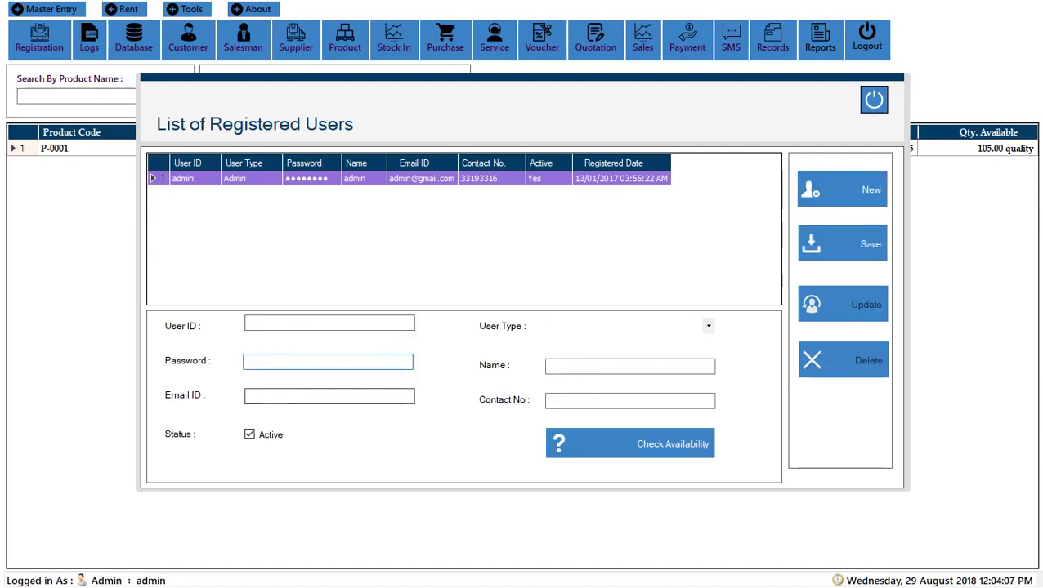
pyautogui.click(329, 397)
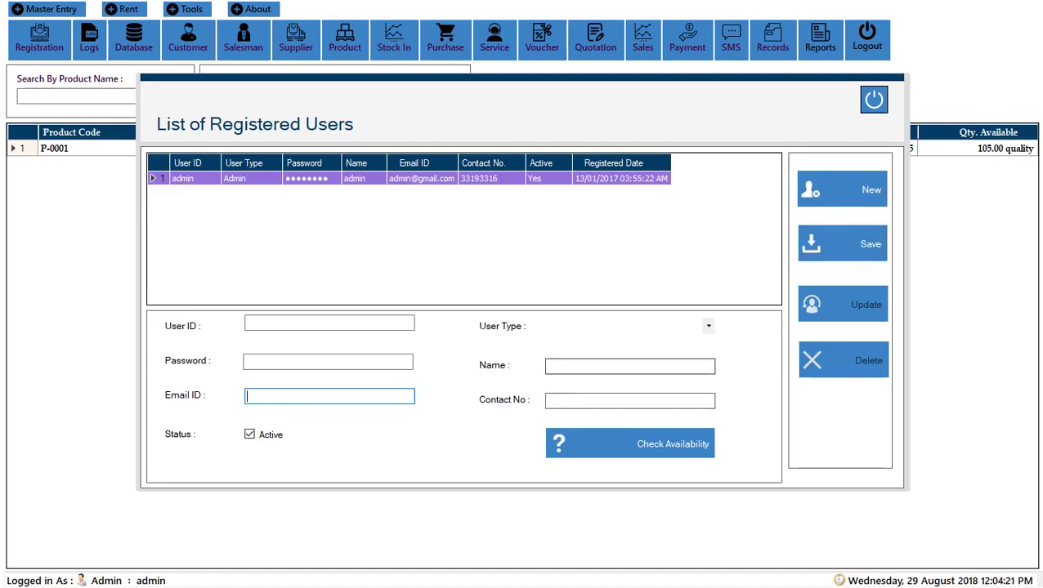
pyautogui.press('Tab')
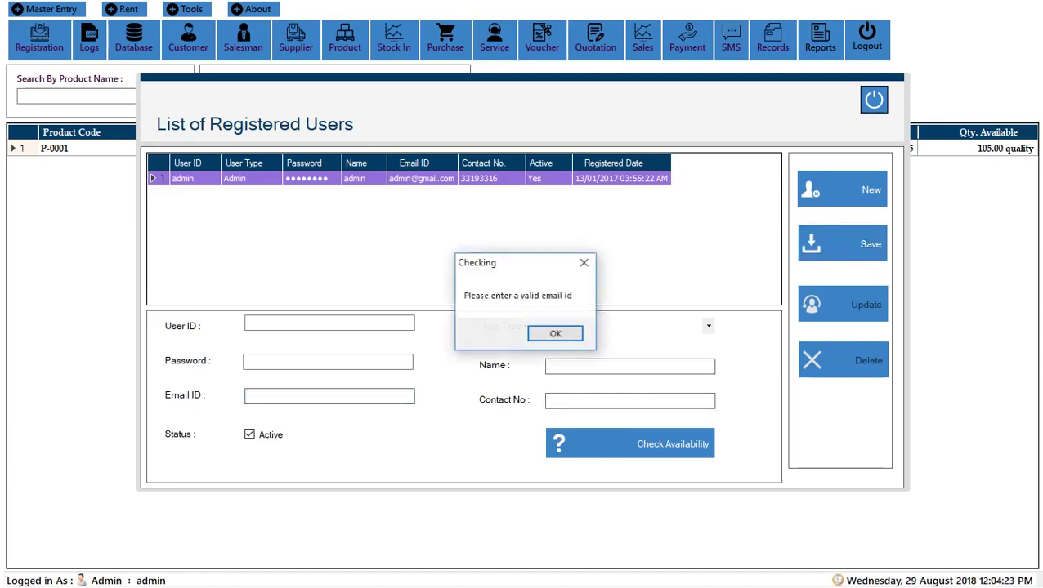
pyautogui.press('Return')
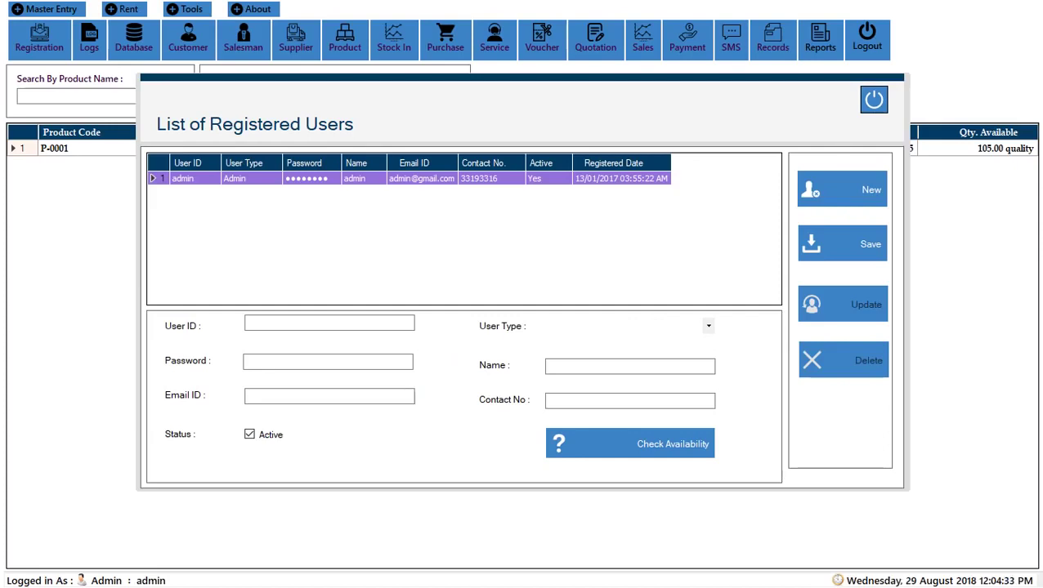
# Step: Check availability with a blank User ID (warning), then with 'admin' (not available)
pyautogui.click(329, 396)
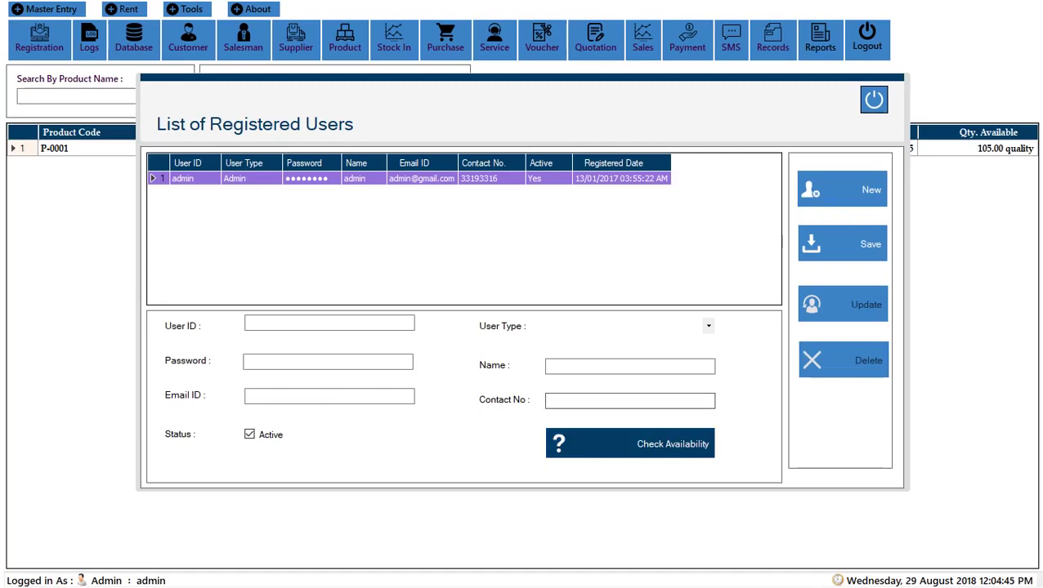
pyautogui.click(629, 444)
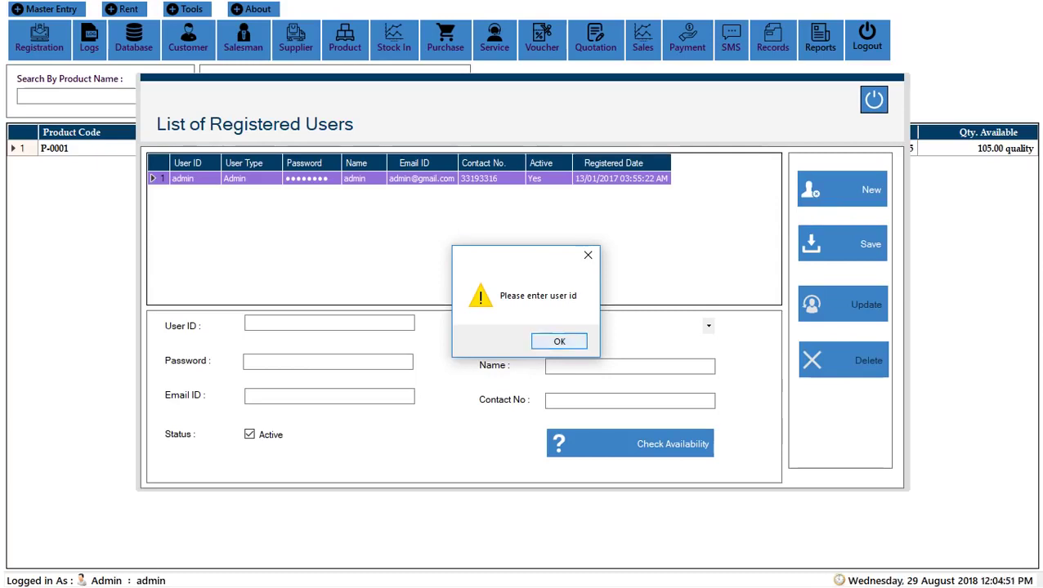
pyautogui.press('Return')
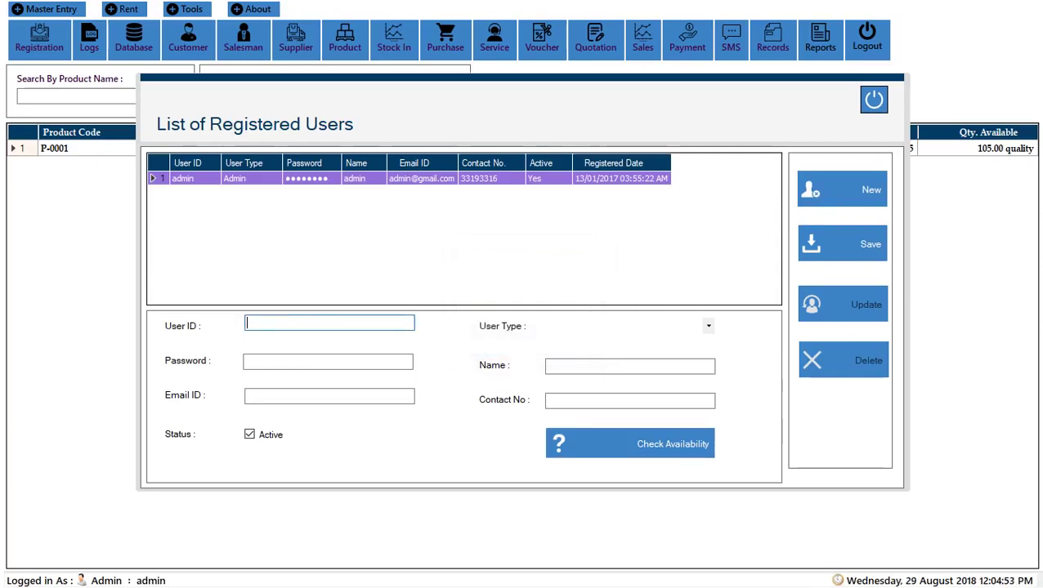
pyautogui.press('Return')
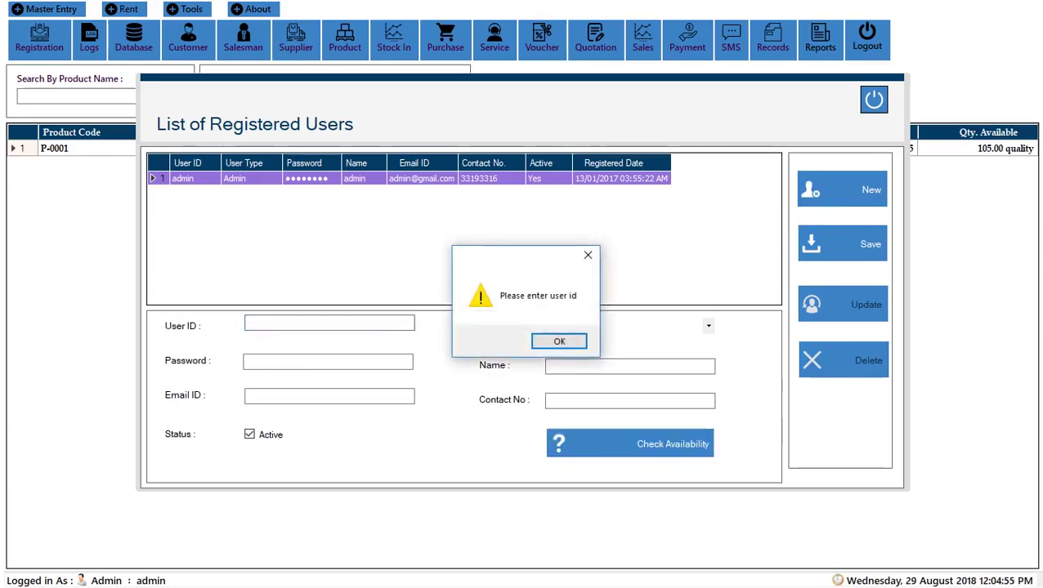
pyautogui.press('Return')
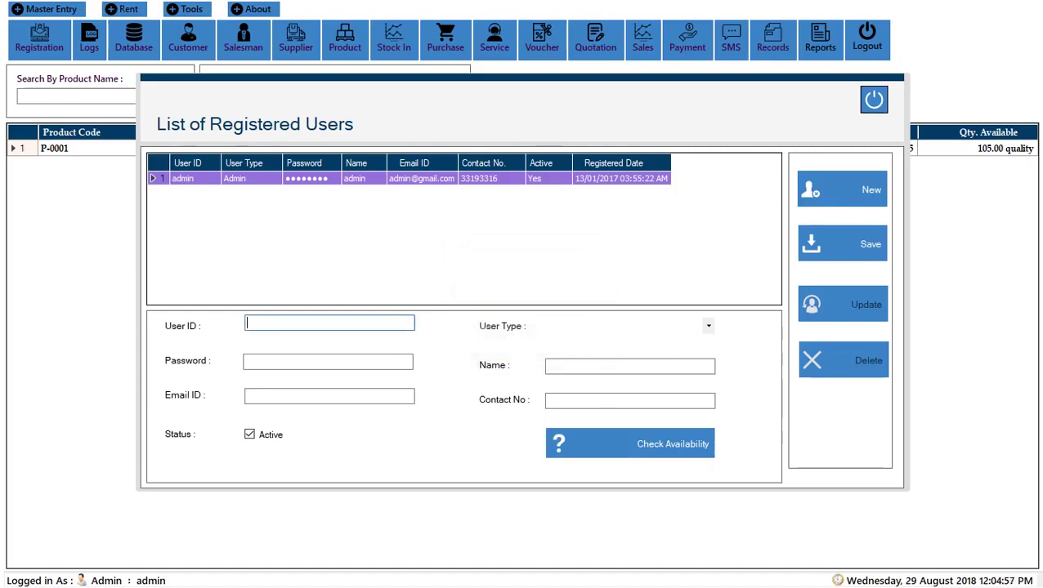
pyautogui.write('admin')
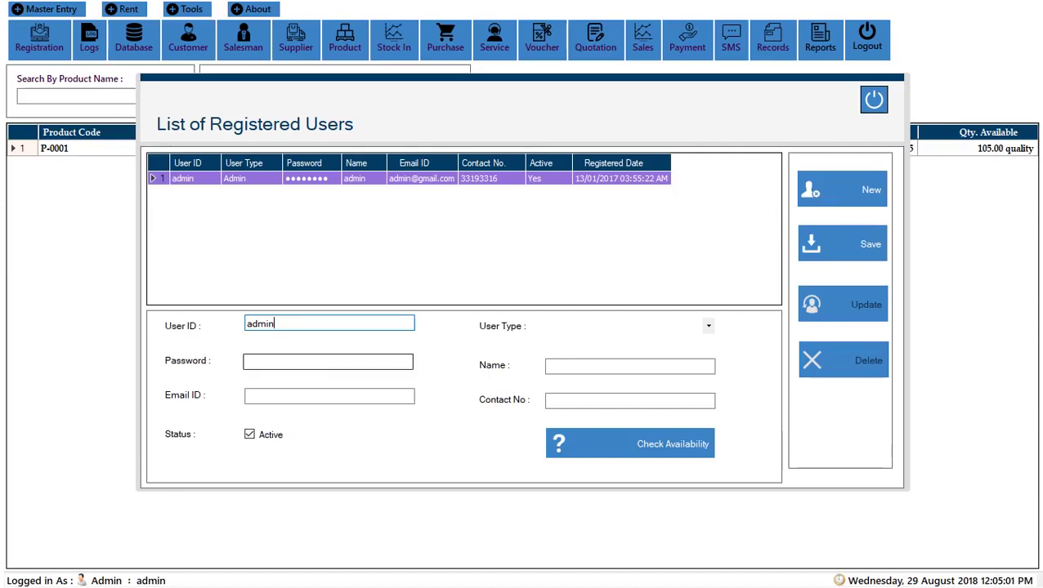
pyautogui.press('Return')
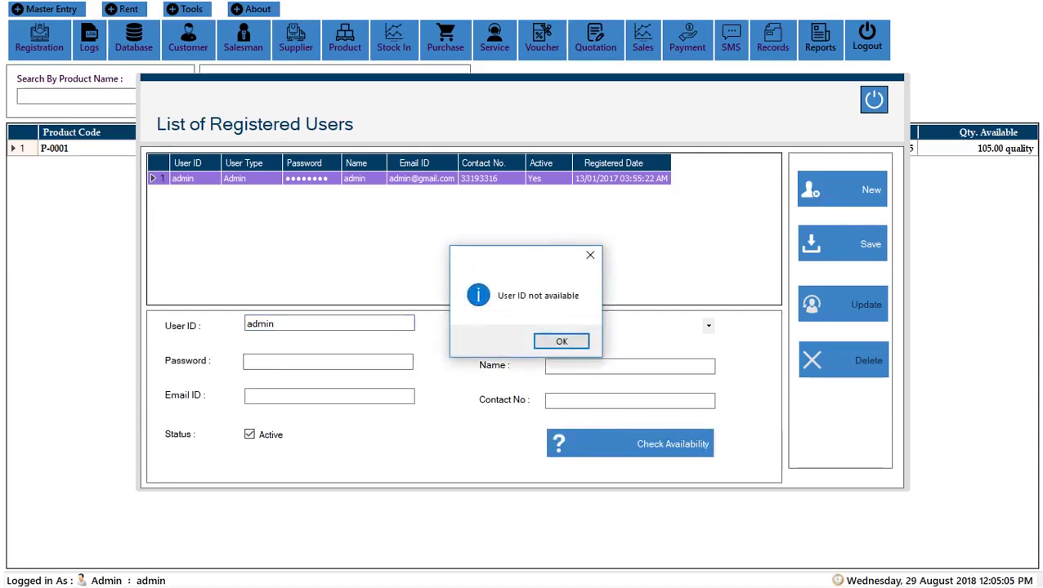
pyautogui.press('Return')
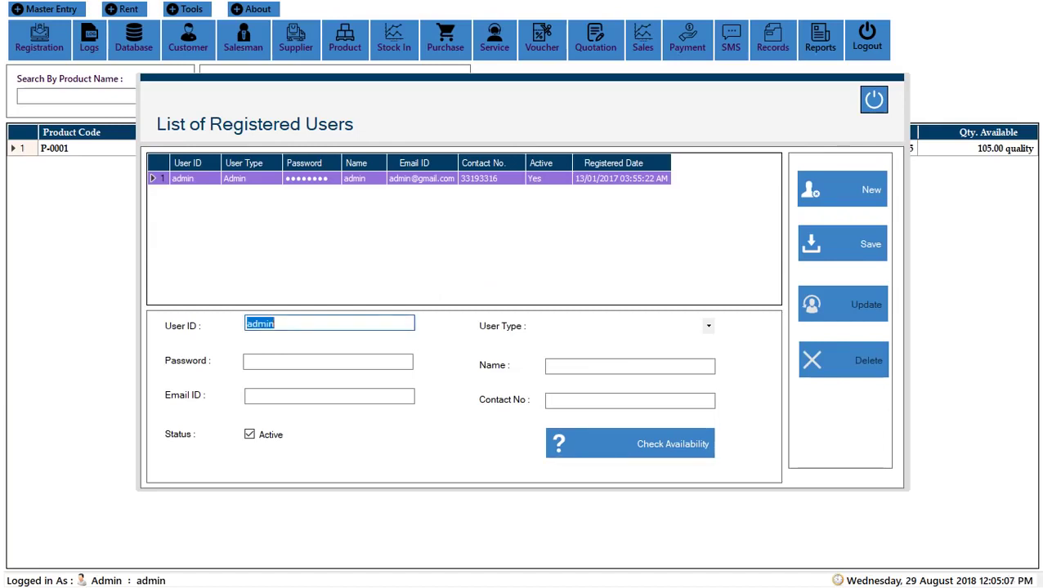
# Step: Confirm 'one' is available, then recheck that 'admin' is not available
pyautogui.write('one')
pyautogui.press('Return')
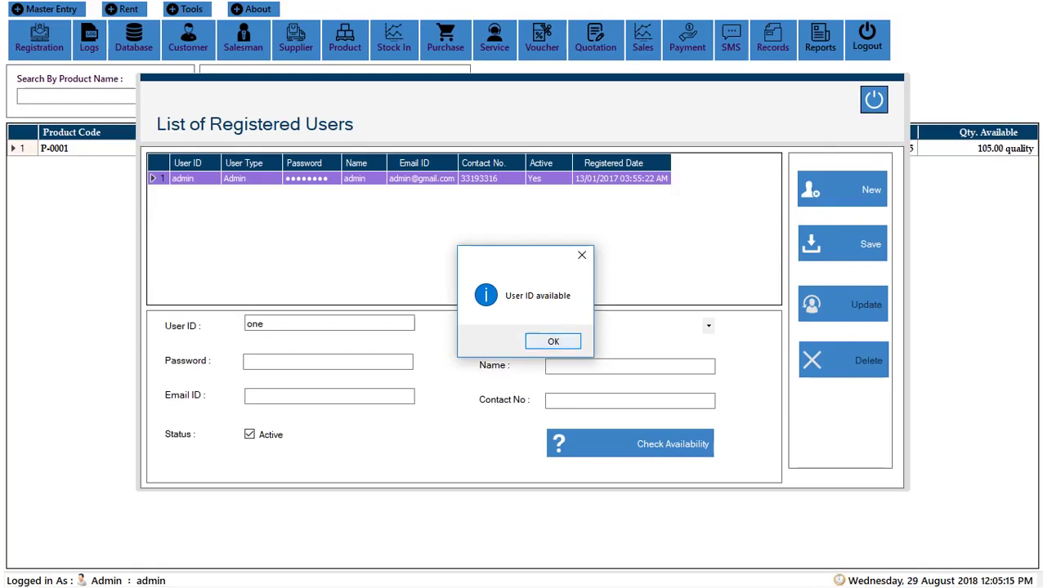
pyautogui.press('Return')
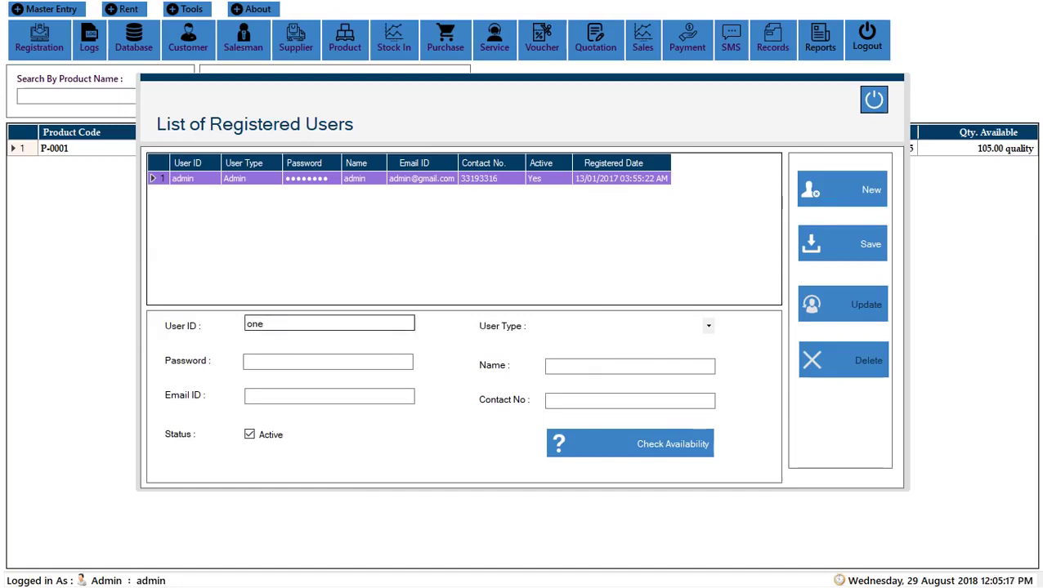
pyautogui.write('admin')
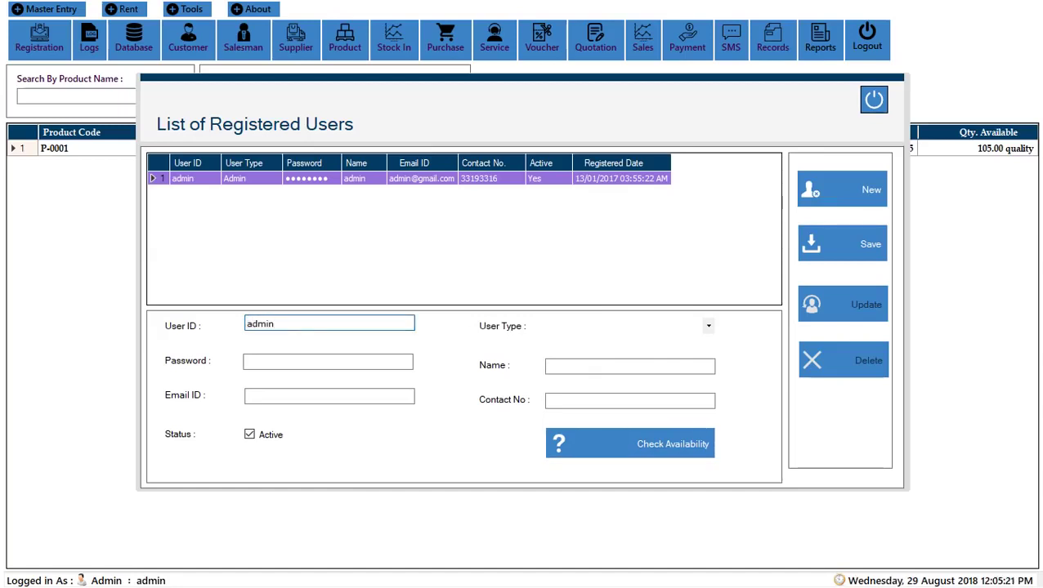
pyautogui.press('Return')
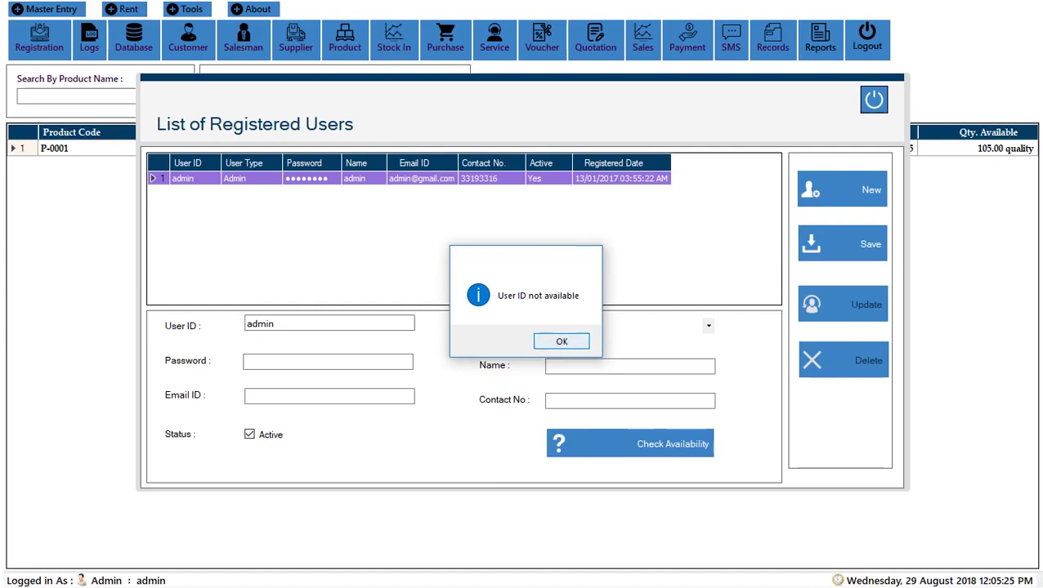
pyautogui.press('Return')
# Step: Enter the new user's password and e-mail address, correcting the e-mail's ending
pyautogui.write('12345')
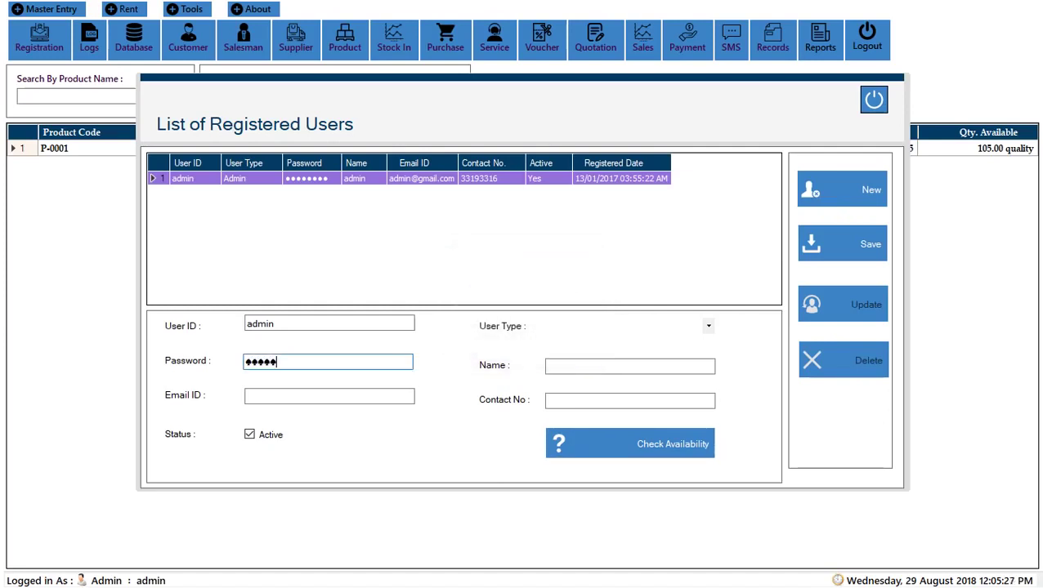
pyautogui.press('Tab')
pyautogui.write('fhfghg')
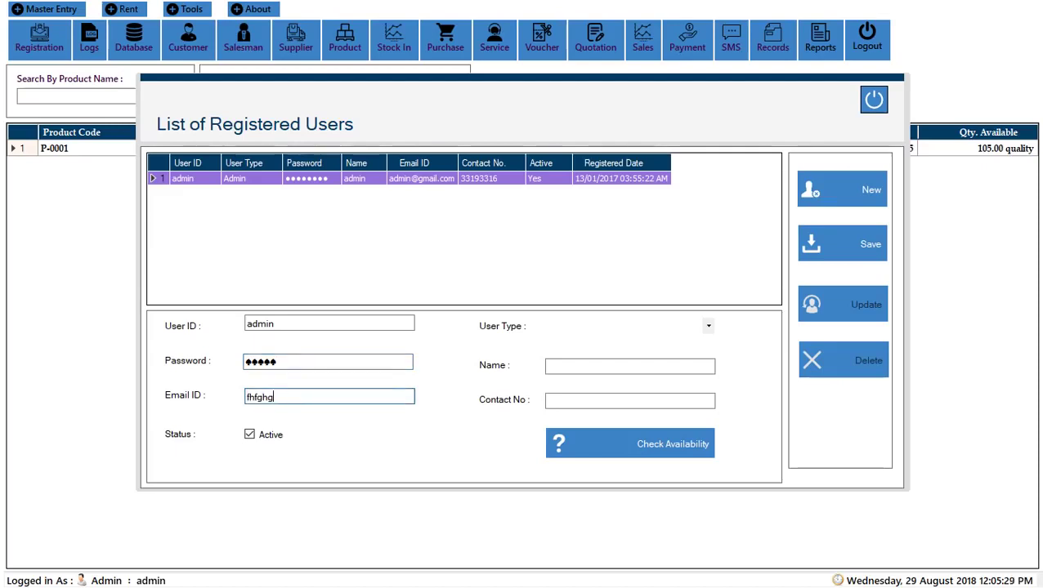
pyautogui.write('@hfghg')
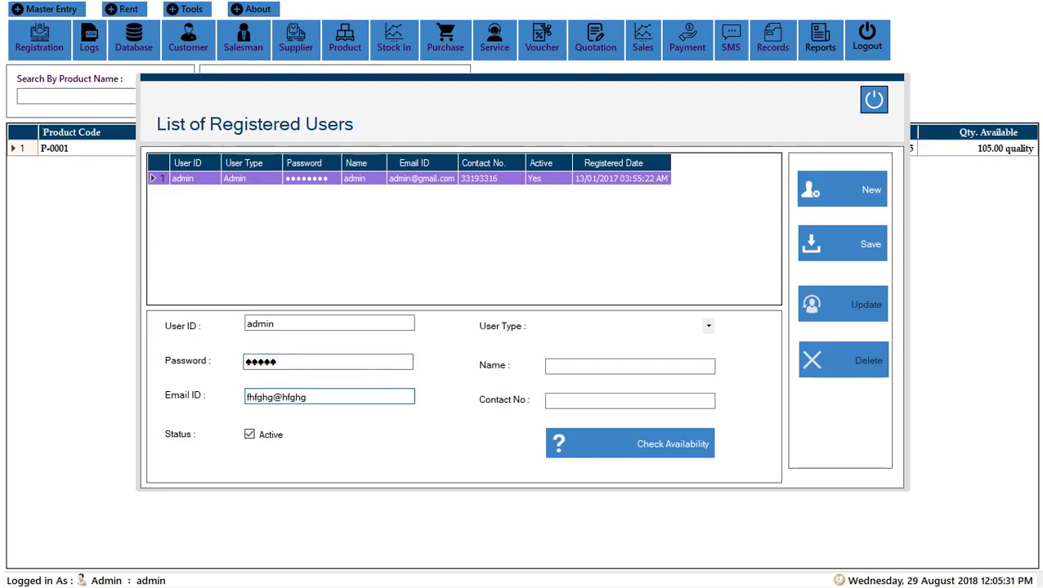
pyautogui.write('.cor')
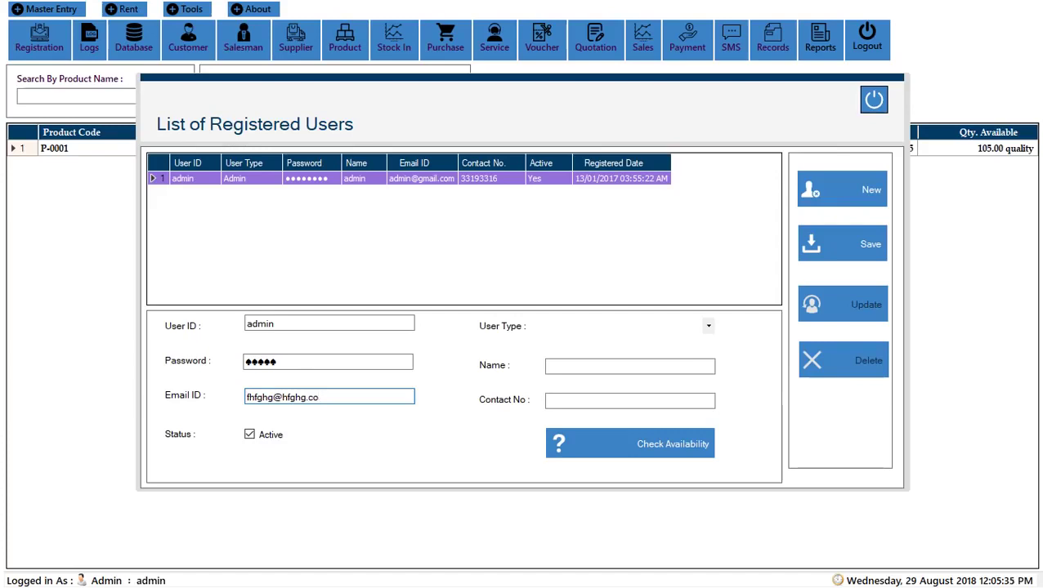
pyautogui.press('BackSpace')
pyautogui.press('BackSpace')
pyautogui.write('or')
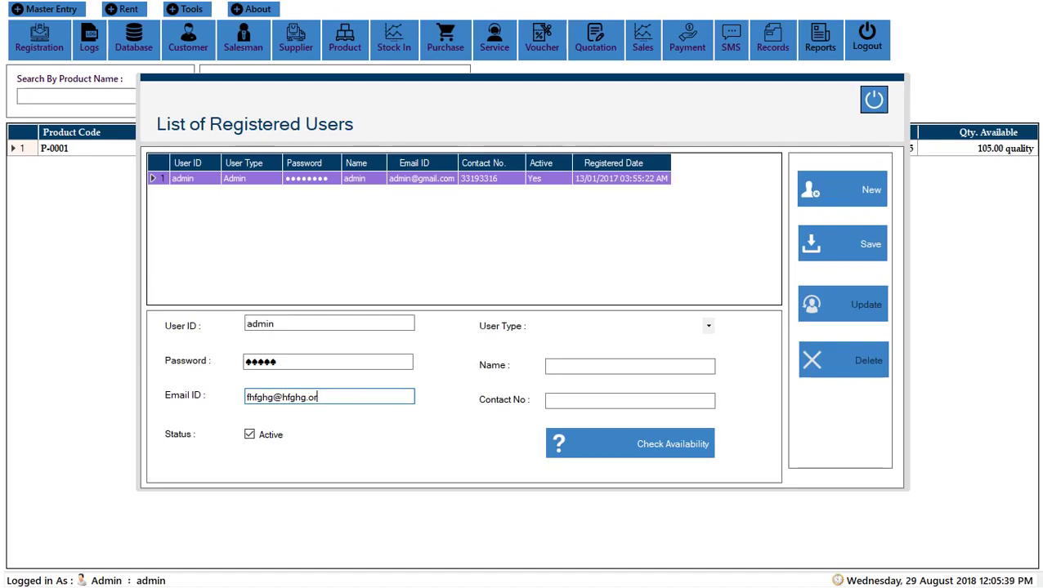
pyautogui.write('g')
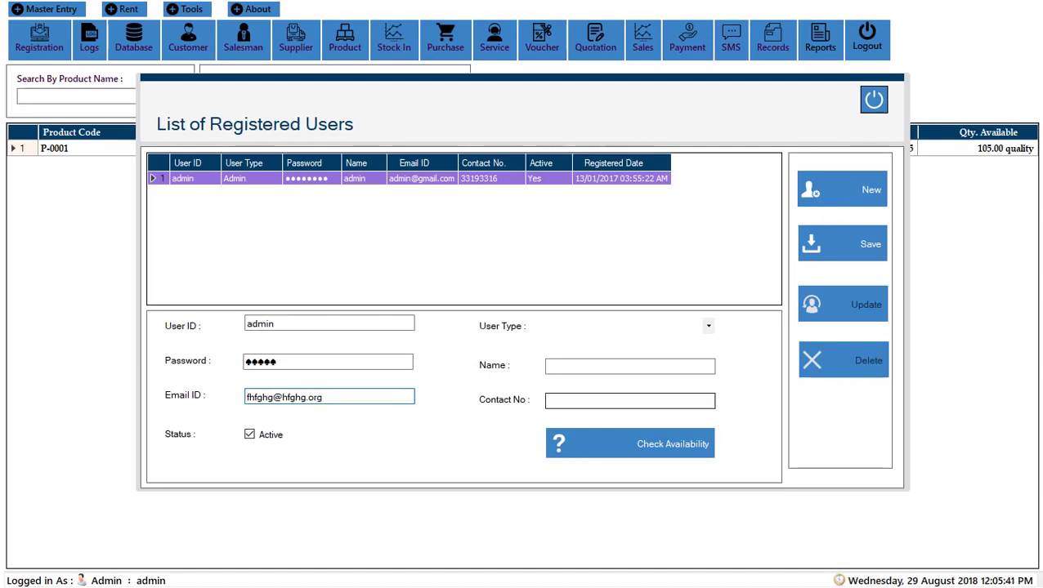
# Step: Choose Admin as User Type, fill in name and contact number, and recheck 'admin' availability
pyautogui.click(629, 326)
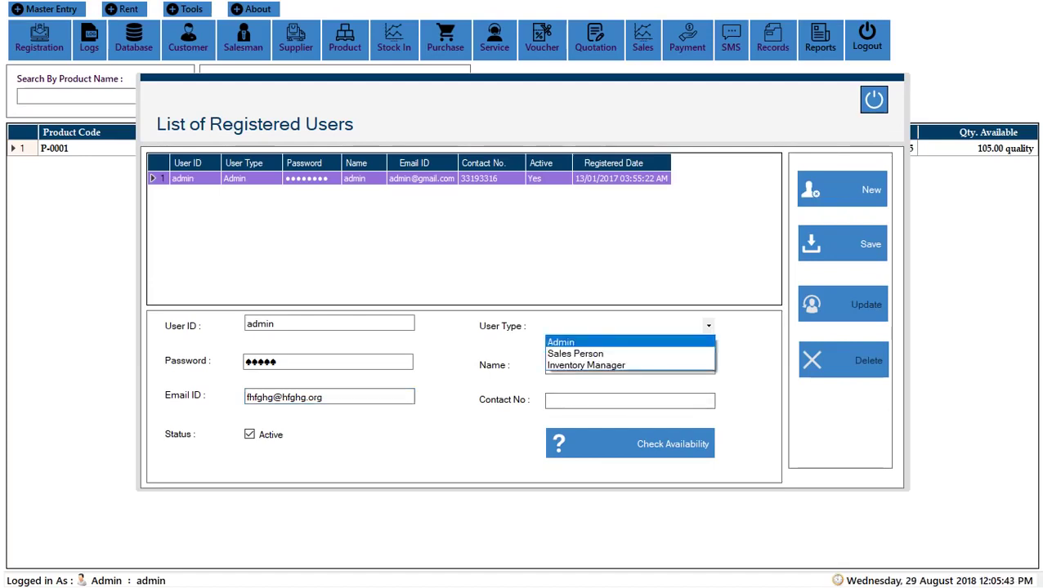
pyautogui.press('Return')
pyautogui.press('Tab')
pyautogui.write('gdfhf')
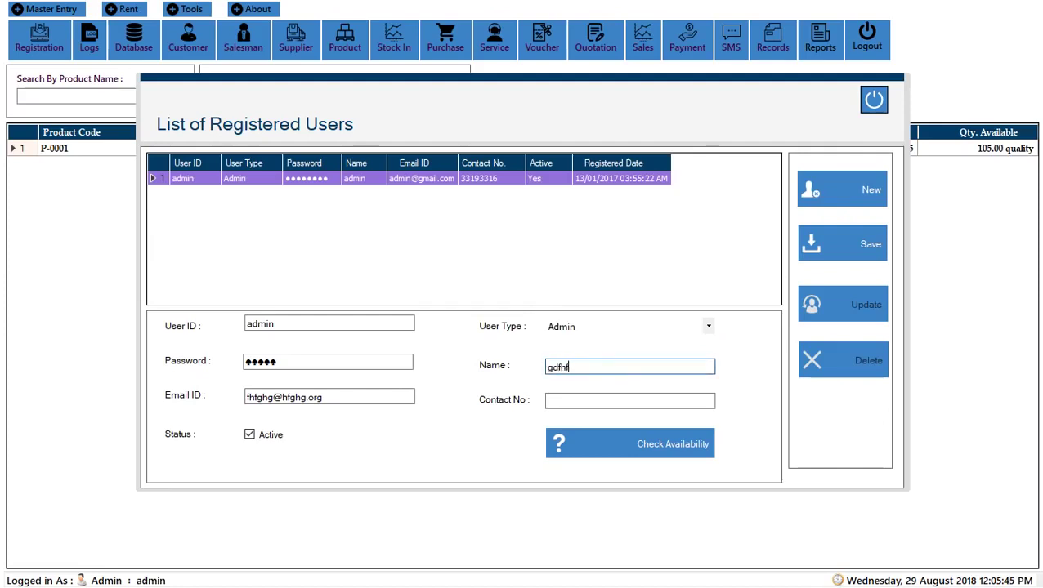
pyautogui.write('gh')
pyautogui.press('Tab')
pyautogui.write('65498')
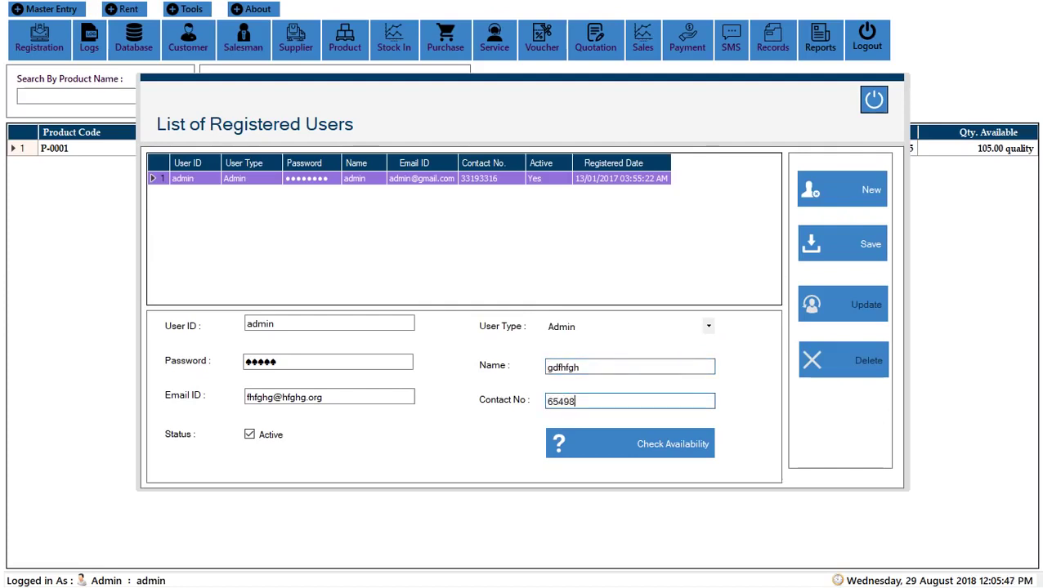
pyautogui.write('56')
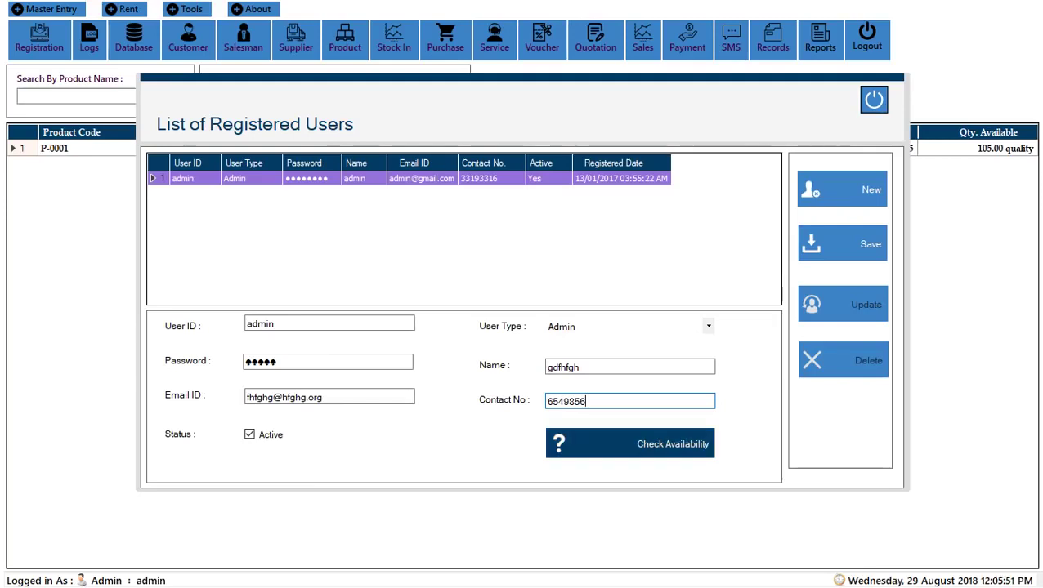
pyautogui.click(629, 443)
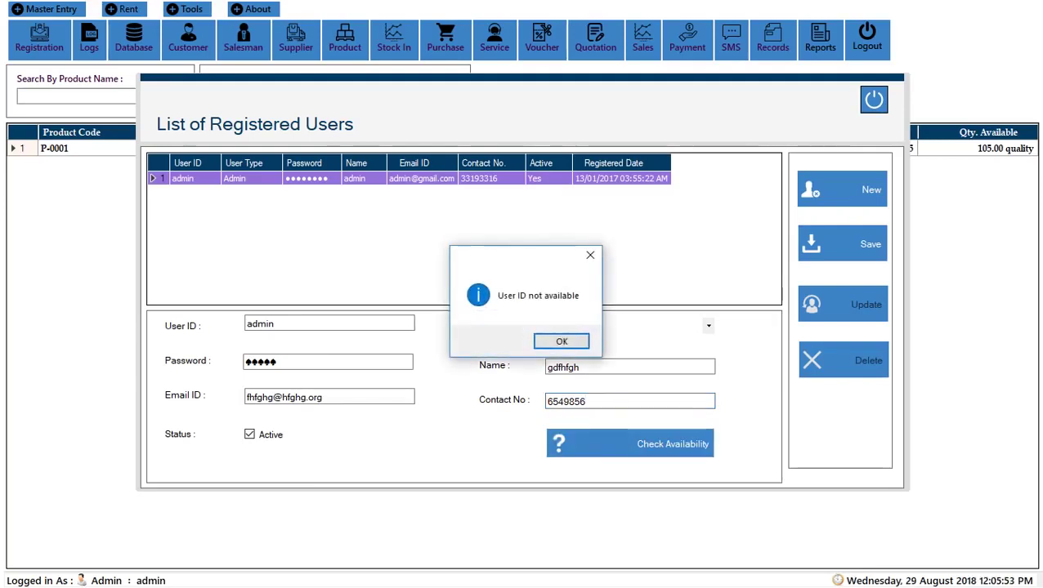
pyautogui.press('Return')
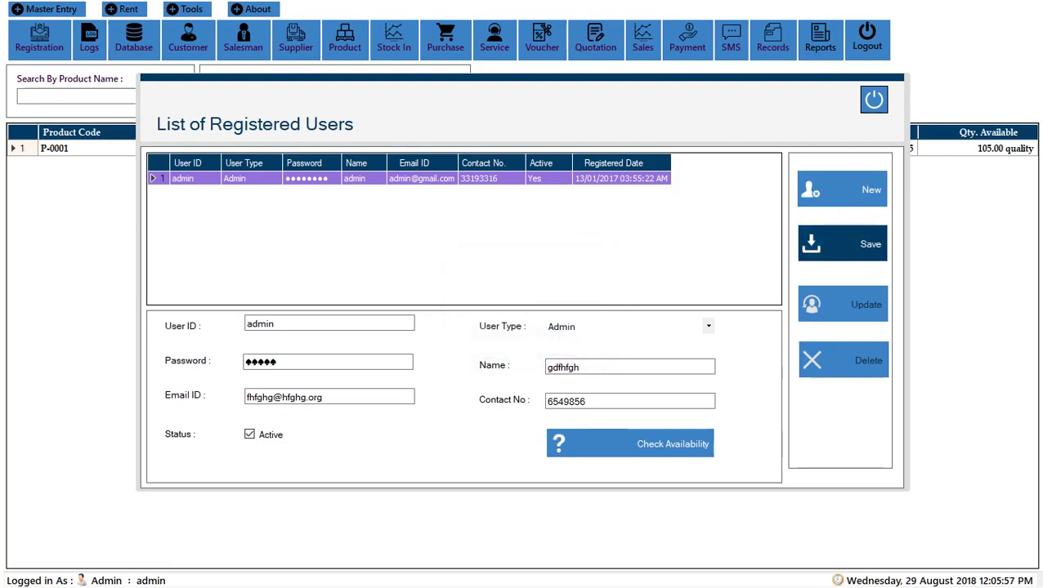
# Step: Save to see the duplicate 'admin' ID rejected, then confirm 'admin1' is available
pyautogui.click(842, 243)
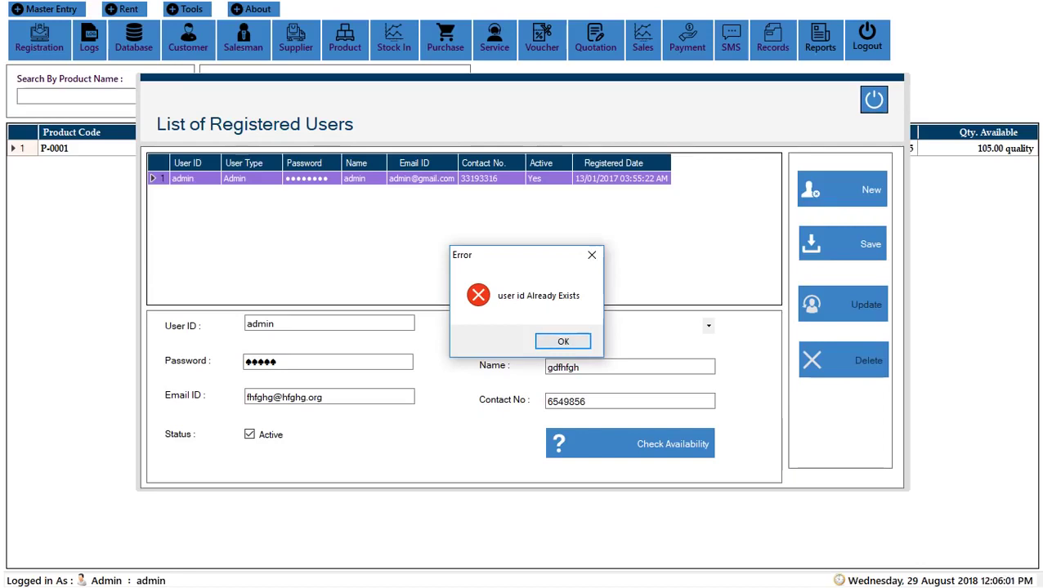
pyautogui.press('Return')
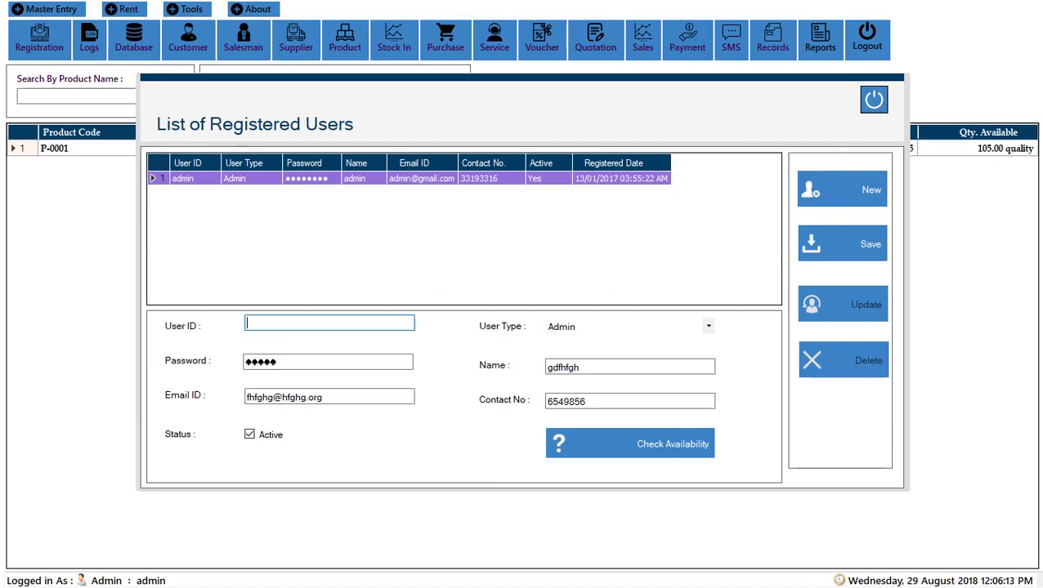
pyautogui.write('admin1')
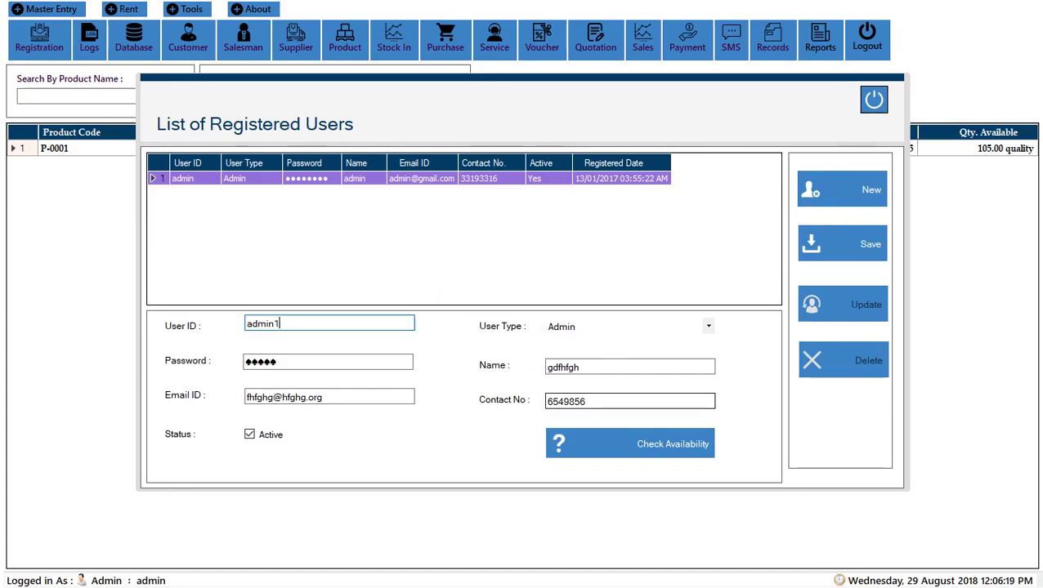
pyautogui.click(629, 444)
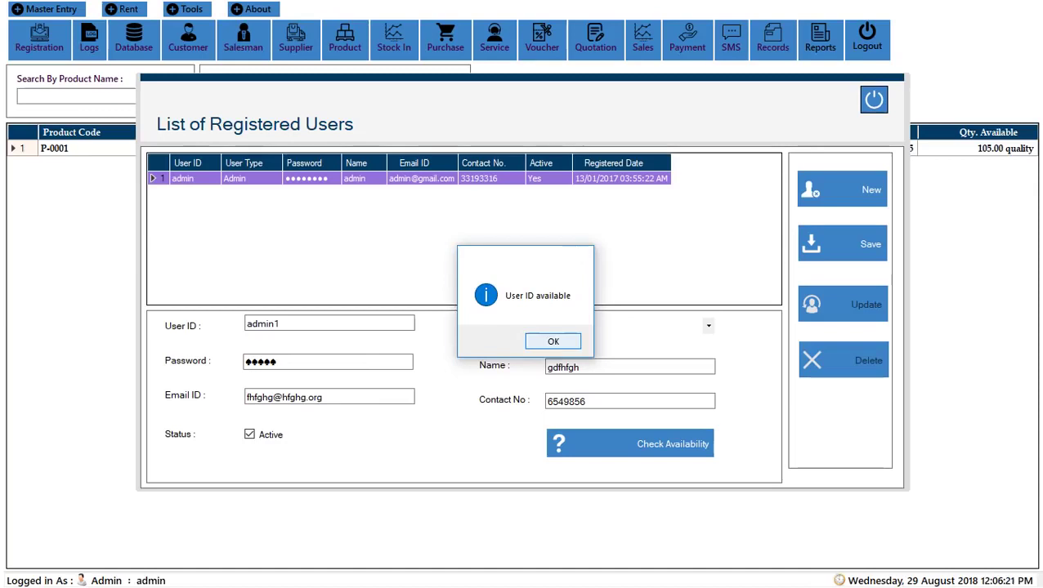
pyautogui.press('Return')
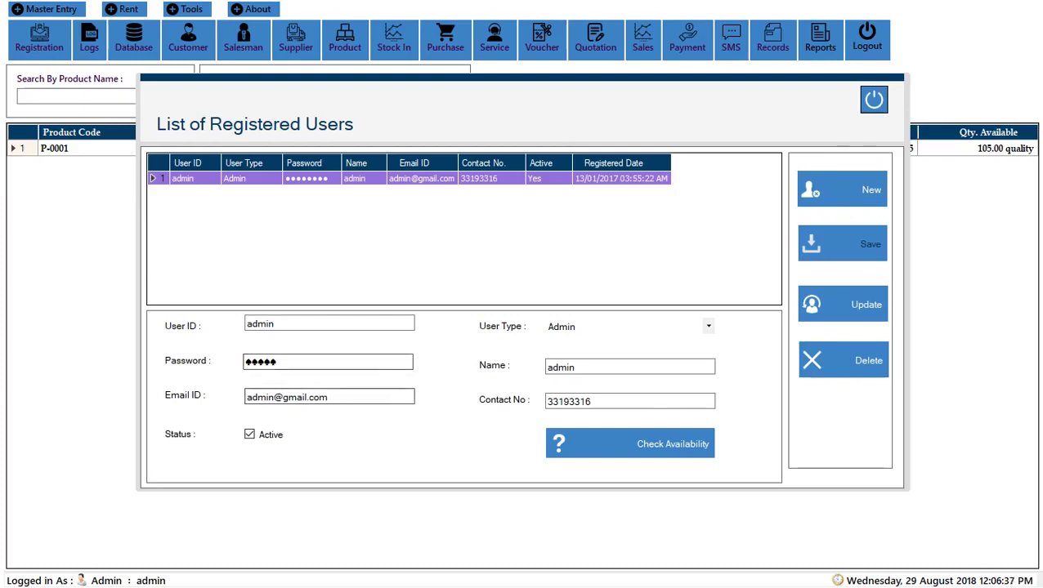
# Step: Review the admin record's password, user ID, name and contact number fields
pyautogui.click(261, 361)
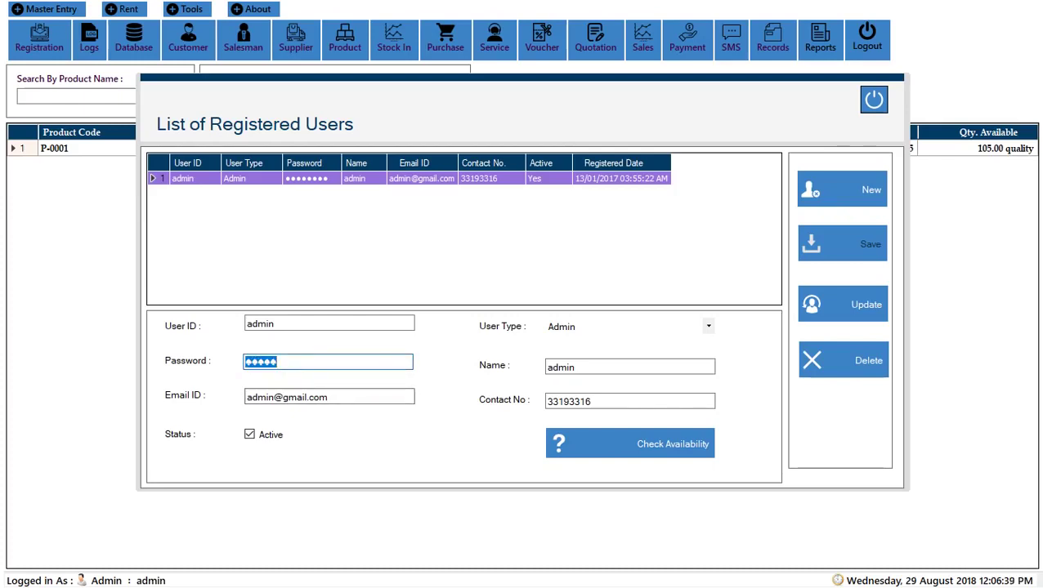
pyautogui.press('Tab')
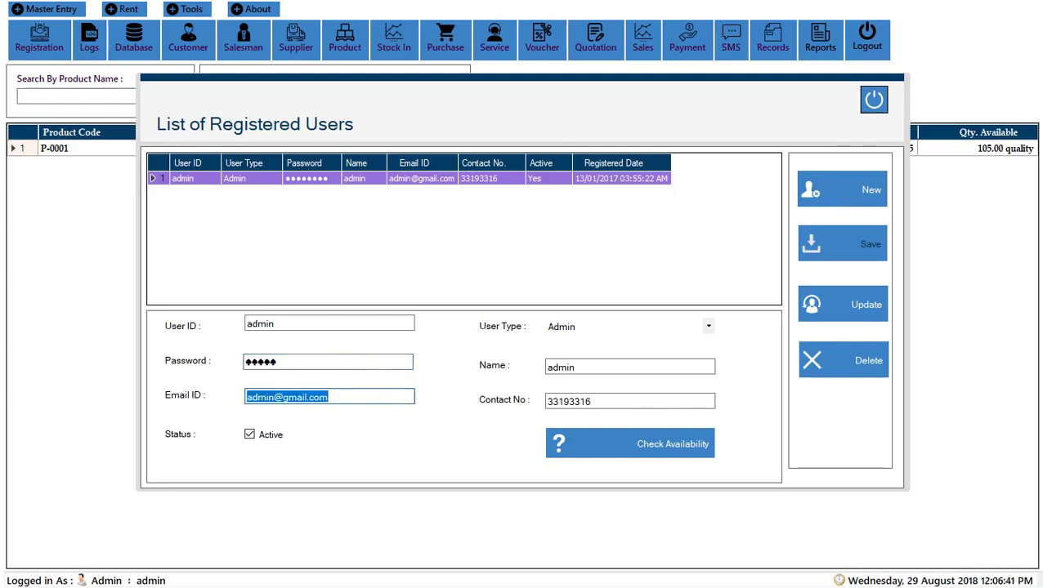
pyautogui.press('Tab')
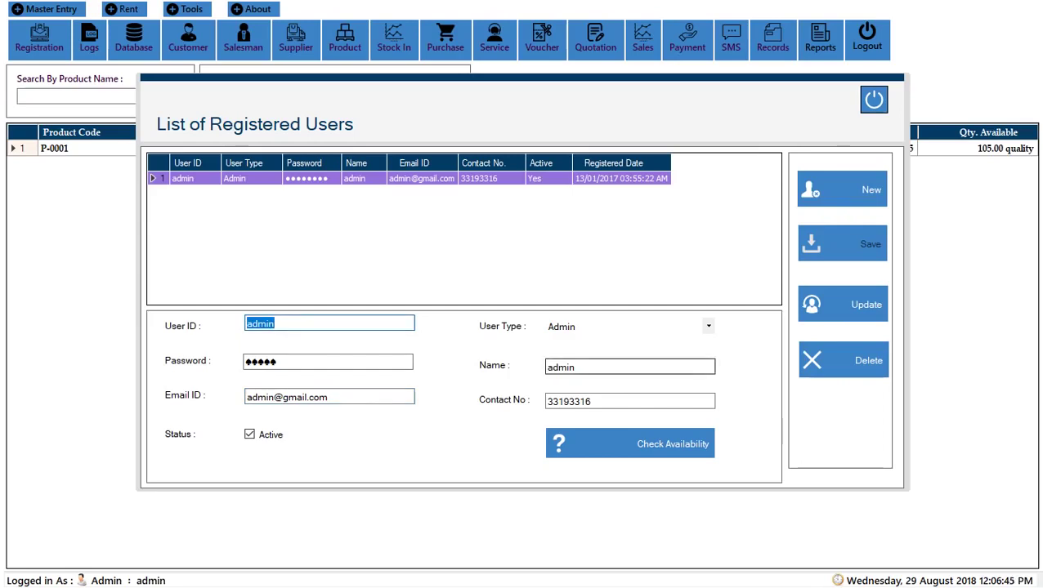
pyautogui.click(573, 366)
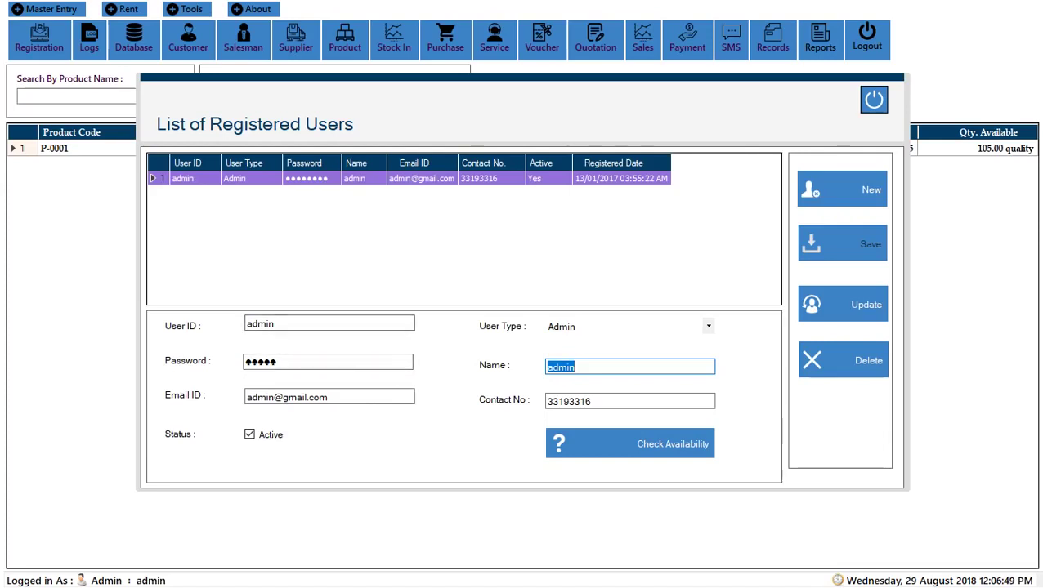
pyautogui.click(275, 323)
pyautogui.click(573, 367)
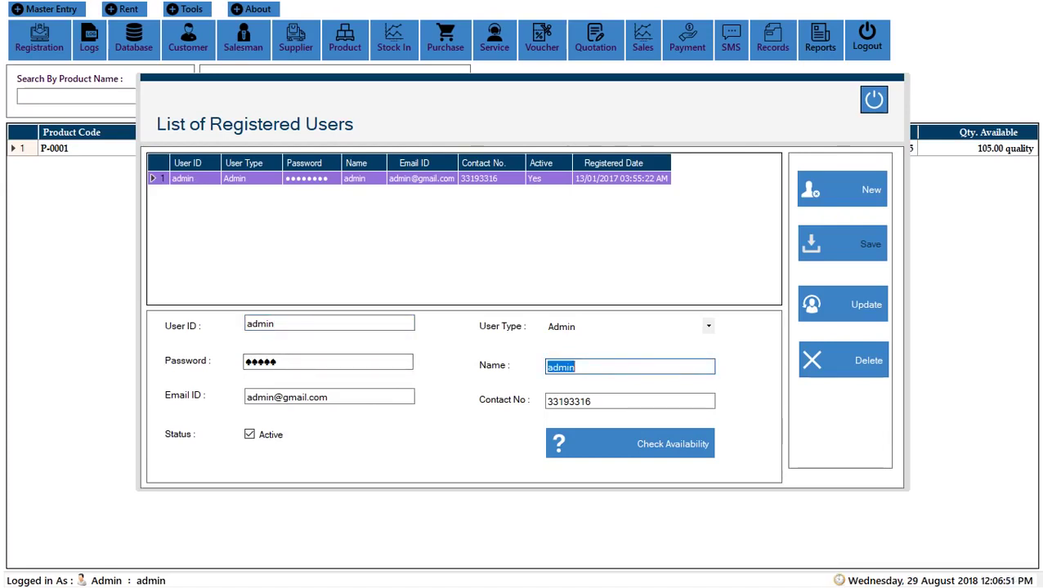
pyautogui.click(591, 401)
pyautogui.doubleClick(591, 402)
# Step: Keep the User Type as Admin and close the List of Registered Users form
pyautogui.click(708, 326)
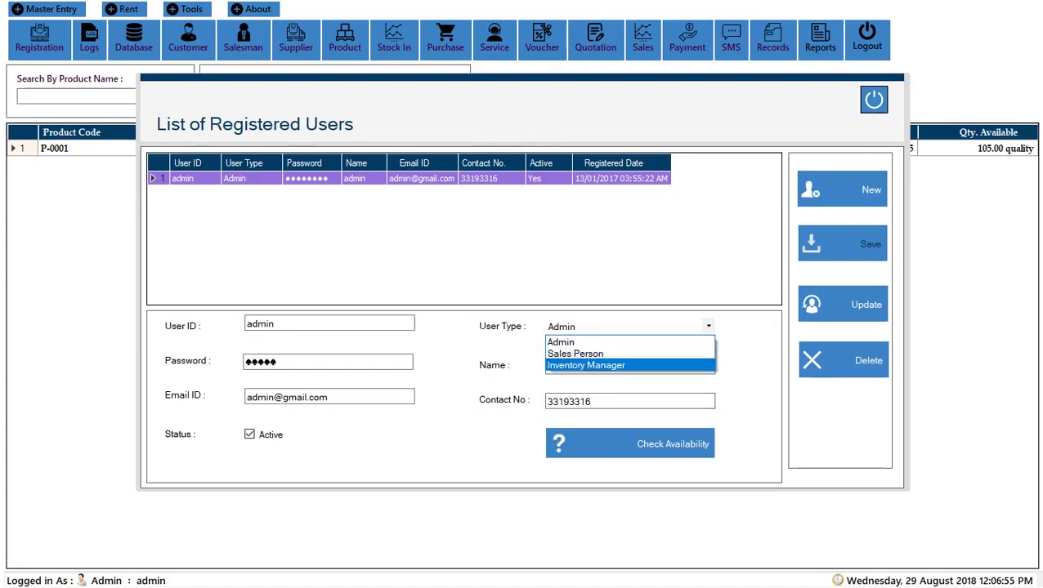
pyautogui.press('Escape')
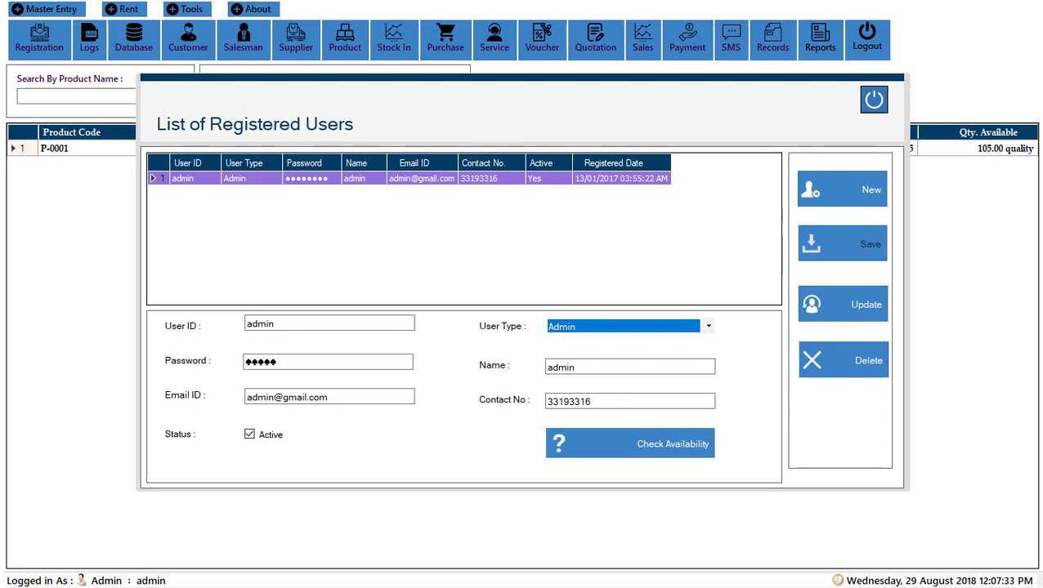
pyautogui.click(874, 99)
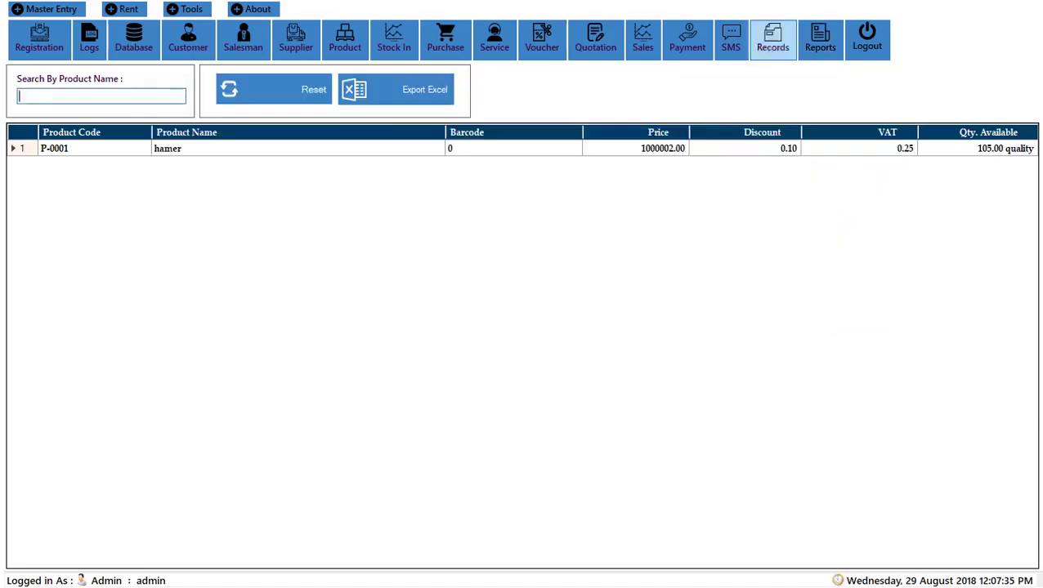